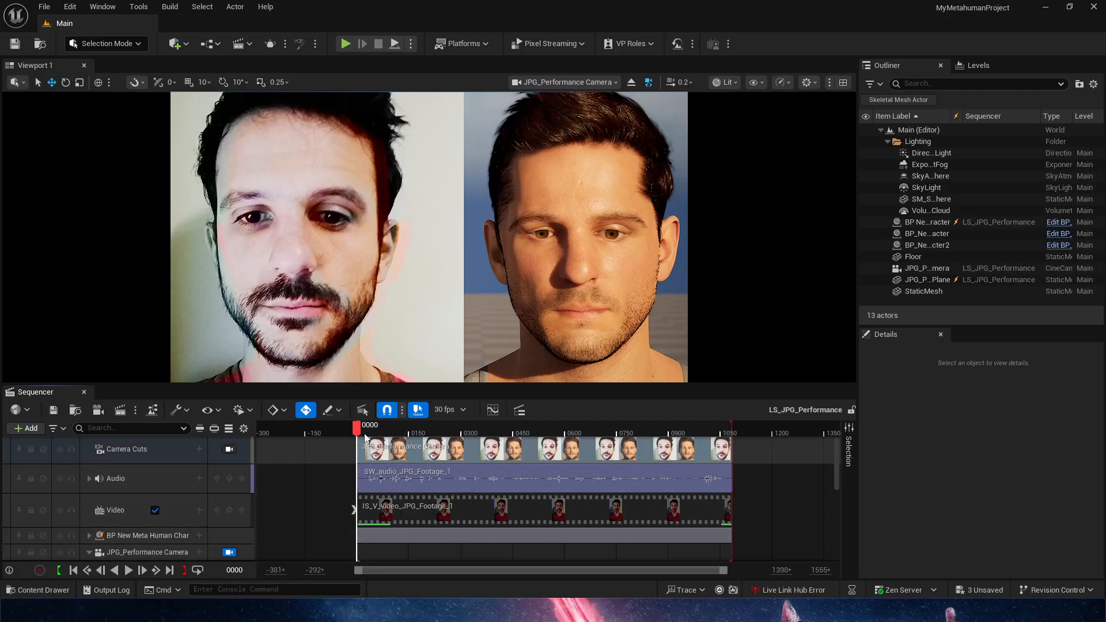
Play the sequence, mute its Audio track and return the playhead to frame 0247.
key("space")
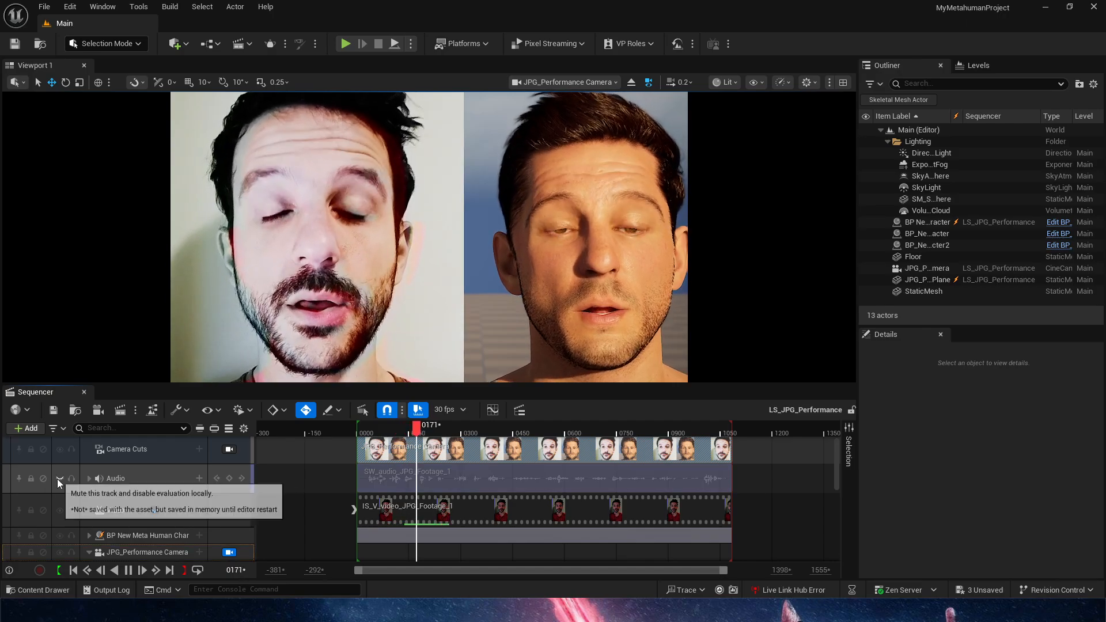
left_click(57, 478)
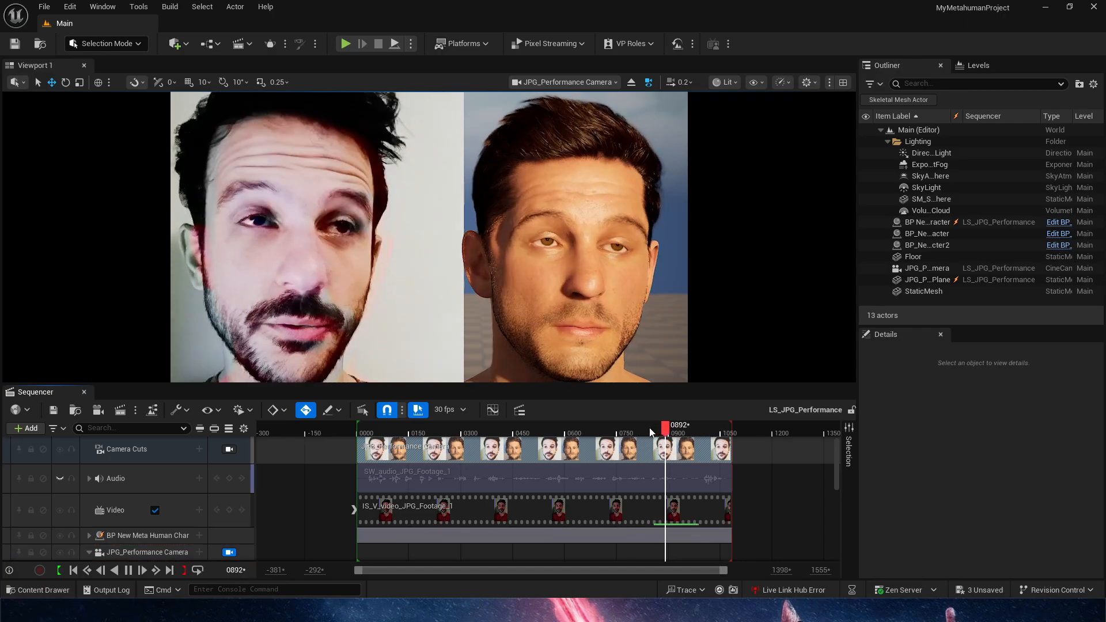
left_click_drag(656, 426, 442, 426)
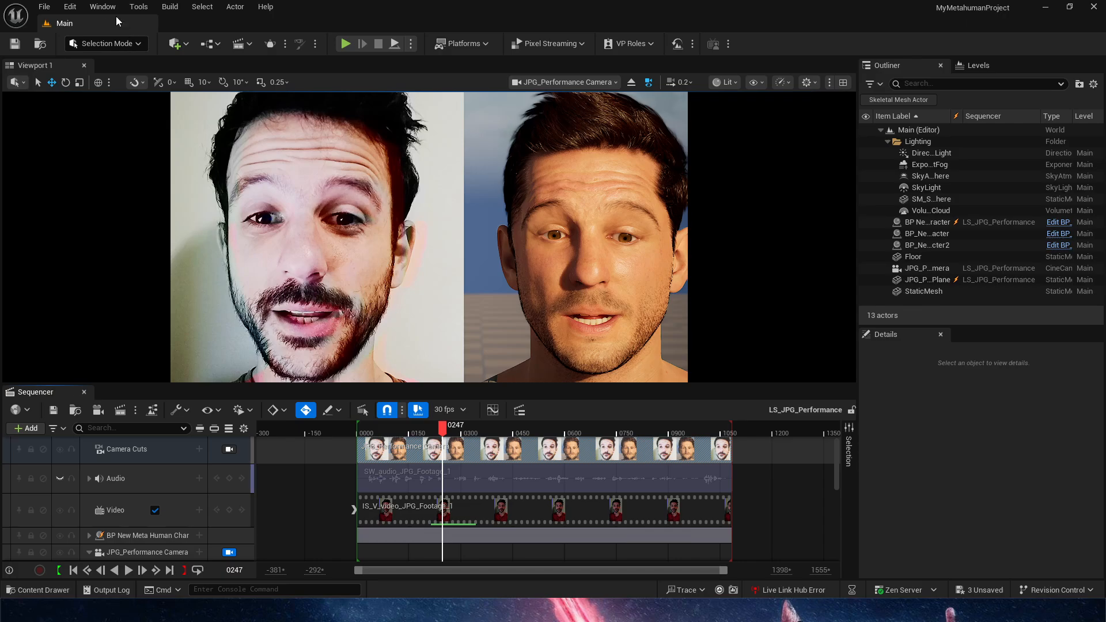
Launch Live Link Hub from the Tools menu's Virtual Production entries.
left_click(131, 11)
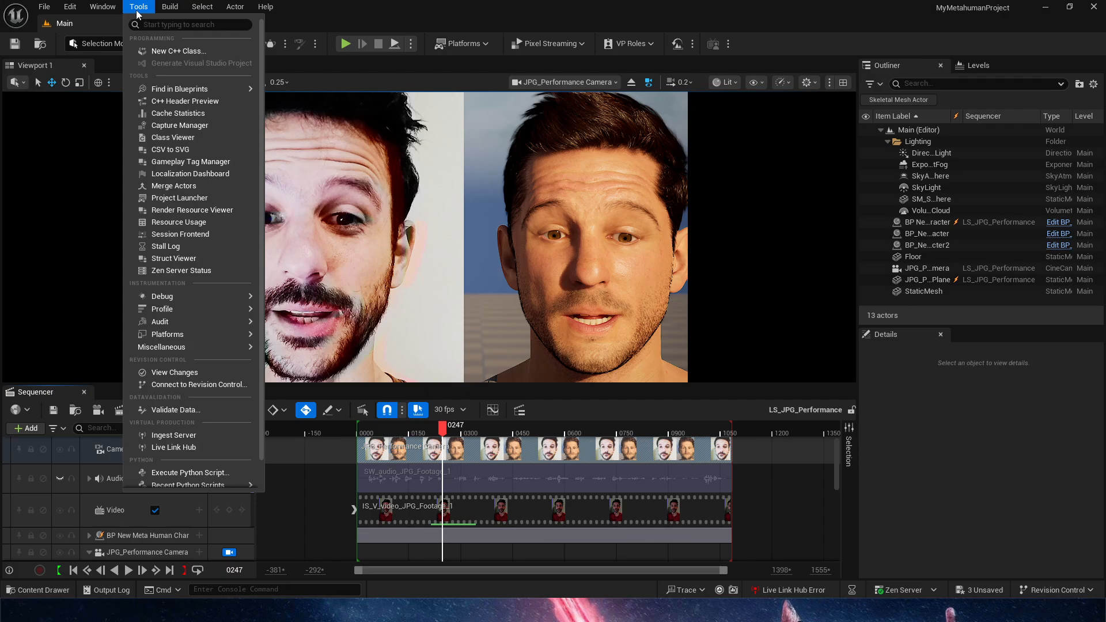
left_click(209, 448)
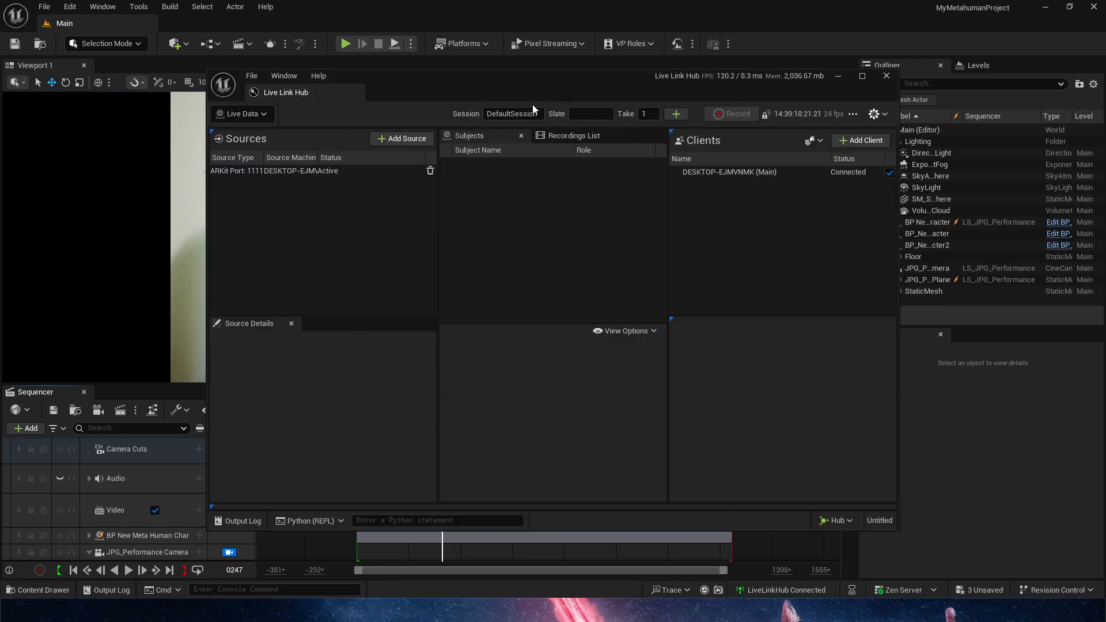
Switch Live Link Hub from the Live Data layout to Capture Manager.
left_click_drag(521, 78, 505, 78)
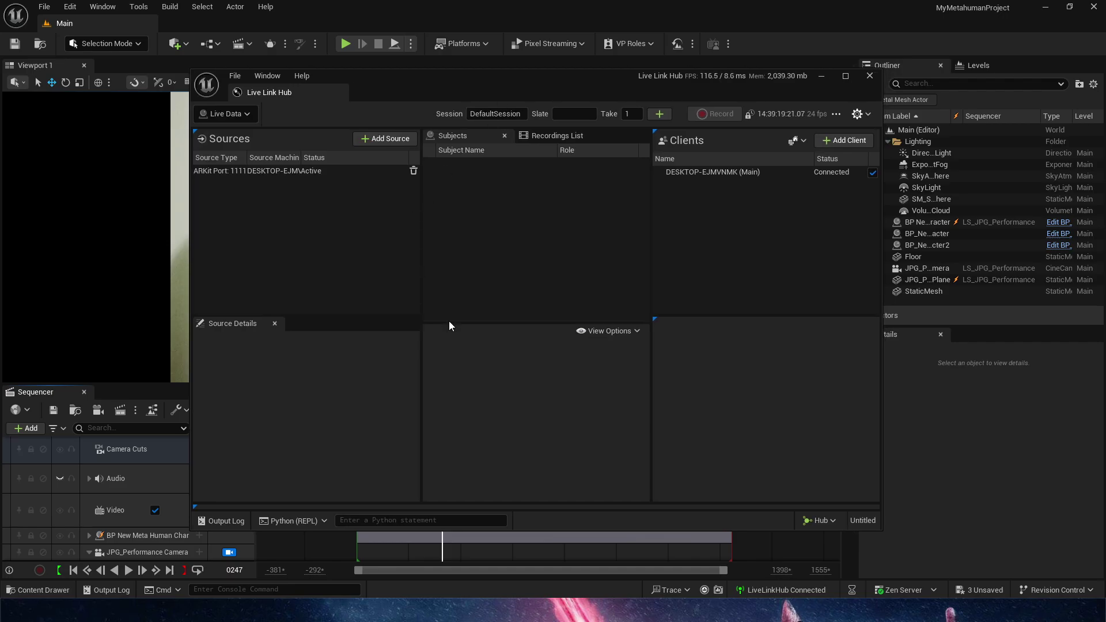
left_click(244, 115)
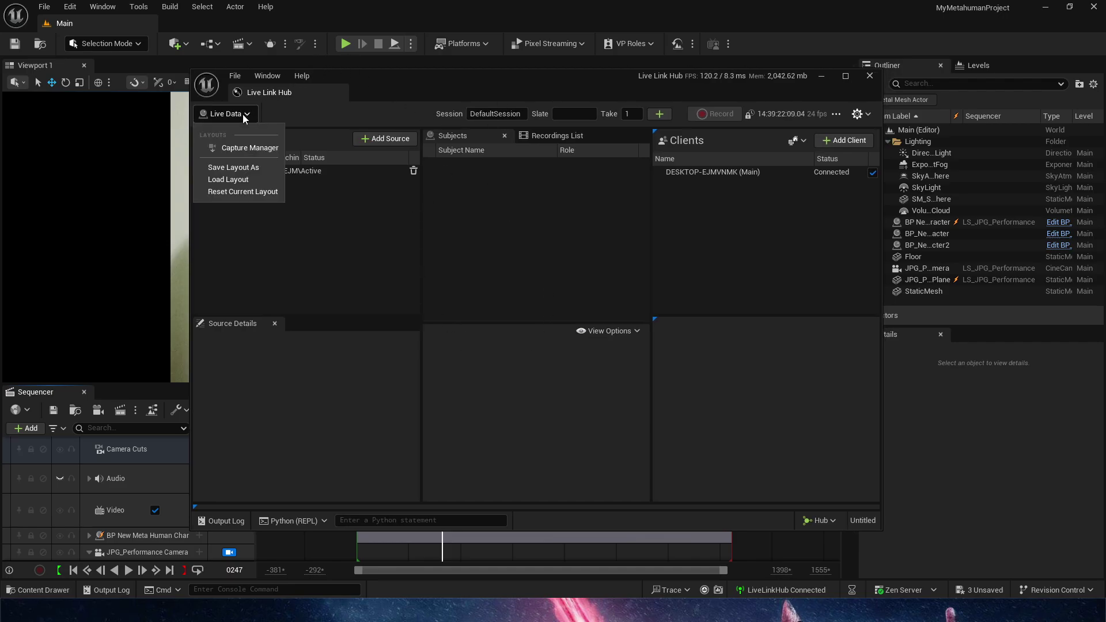
left_click(247, 147)
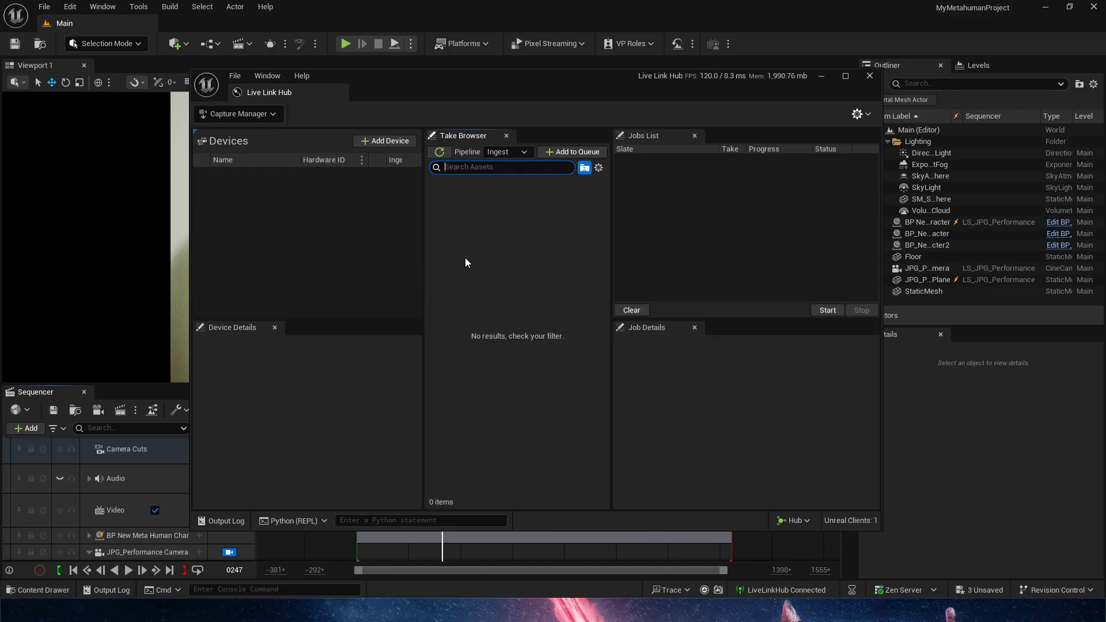
Add a Mono Video Ingest device and show its properties.
left_click(389, 144)
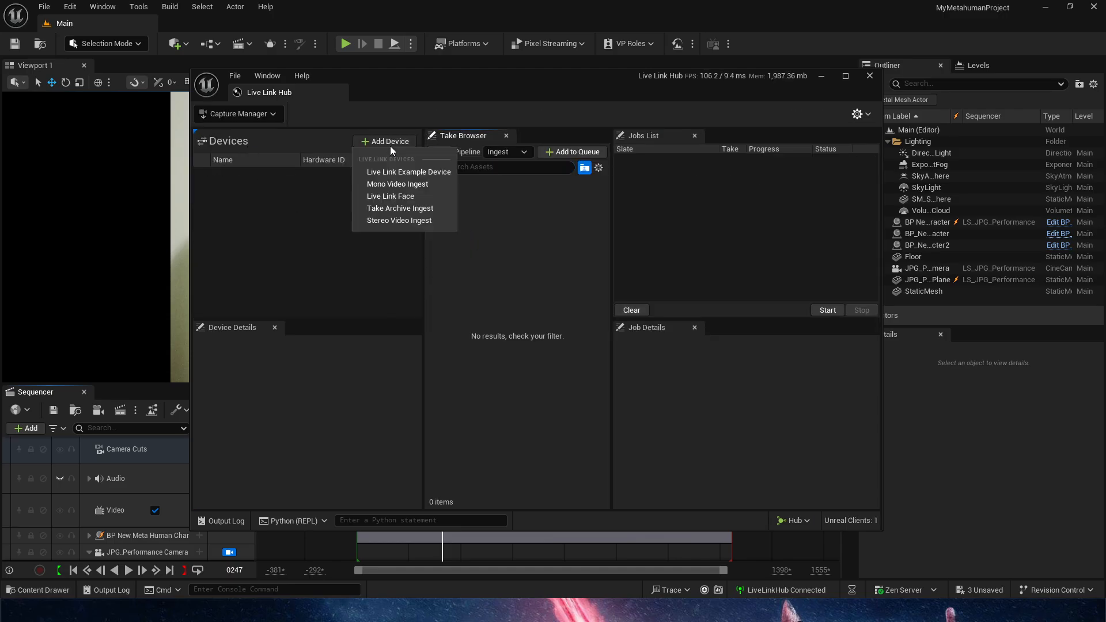
left_click(425, 186)
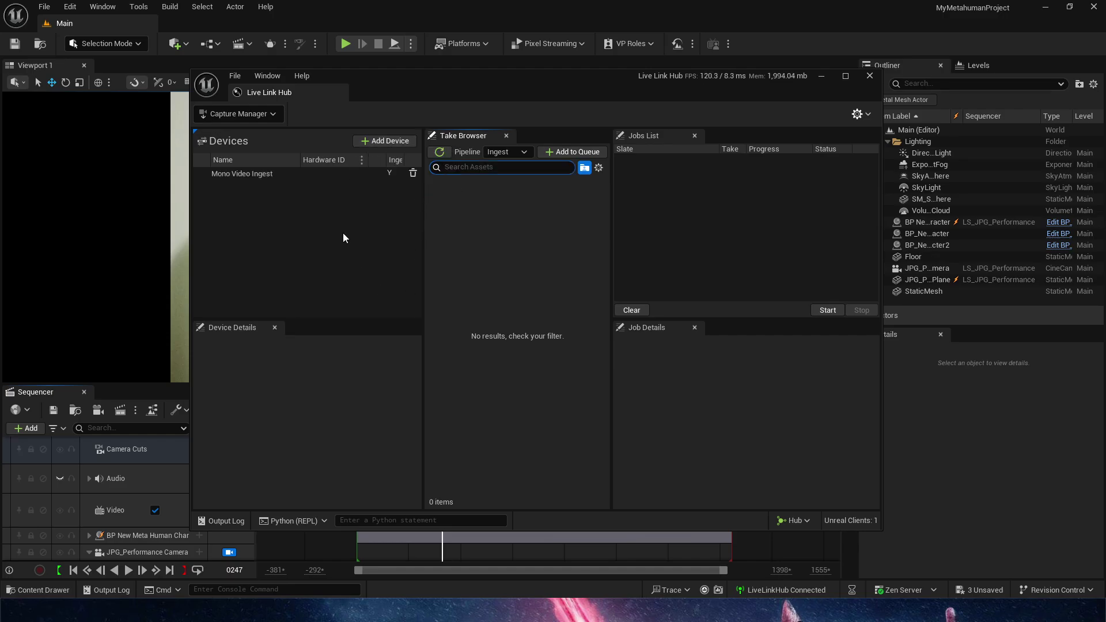
left_click(283, 176)
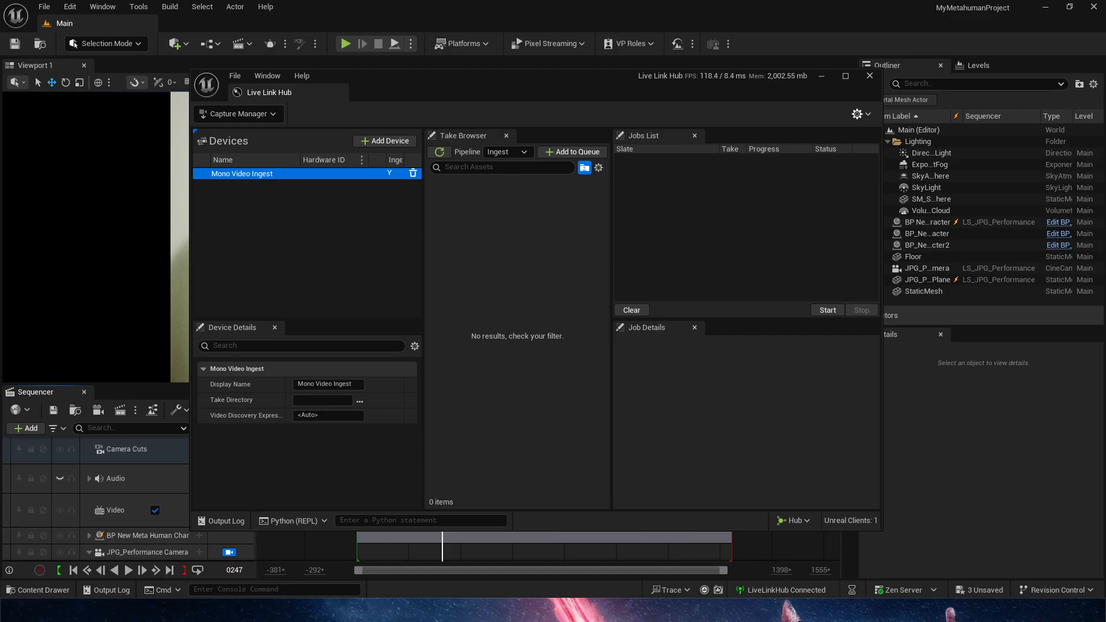
Paste the footage folder as Take Directory and queue the LiveYTToot_1 take for ingest.
left_click(337, 400)
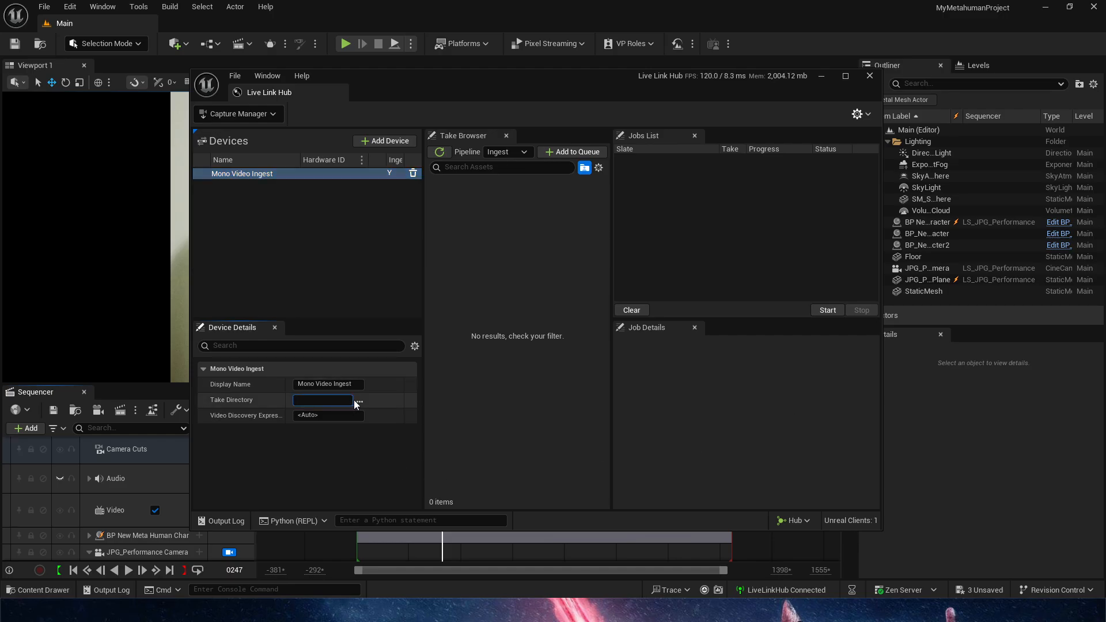
key("ctrl+v")
key("Return")
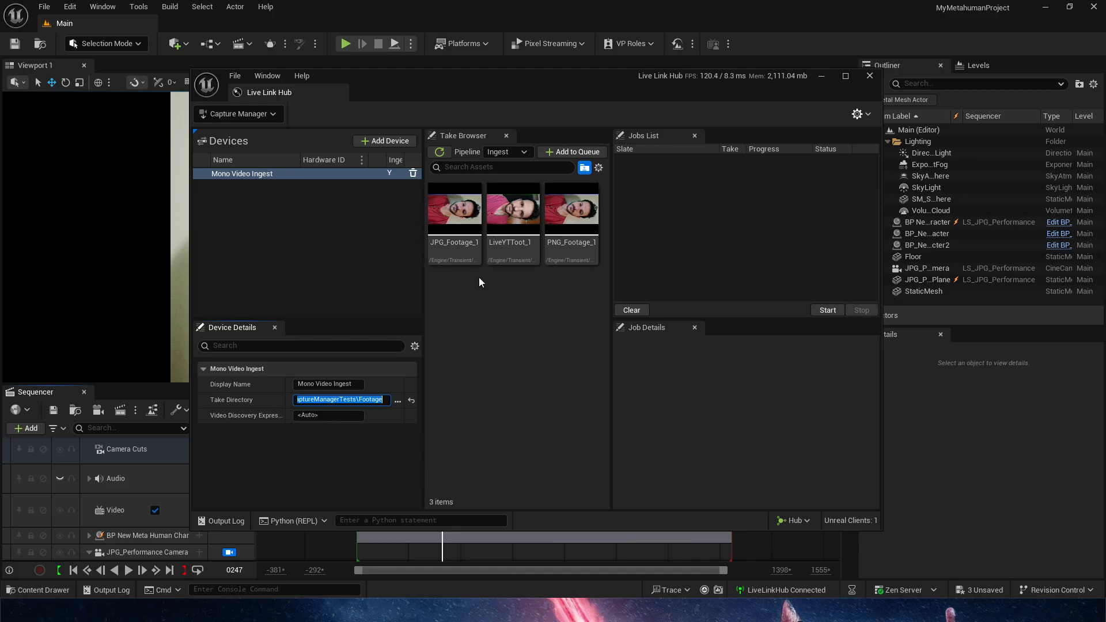
left_click(508, 241)
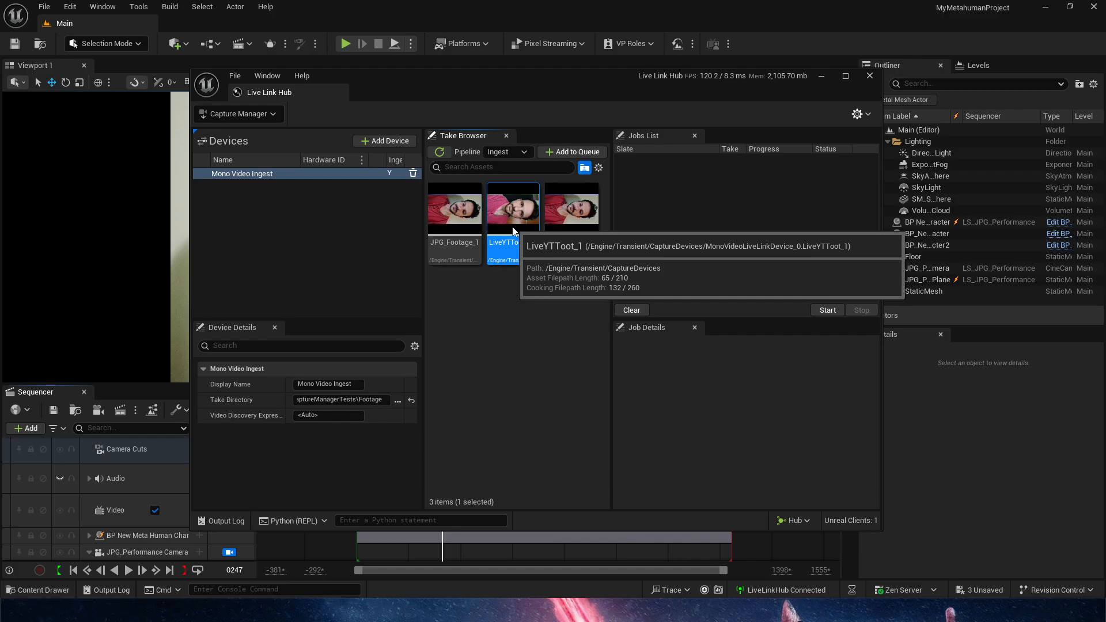
left_click(561, 153)
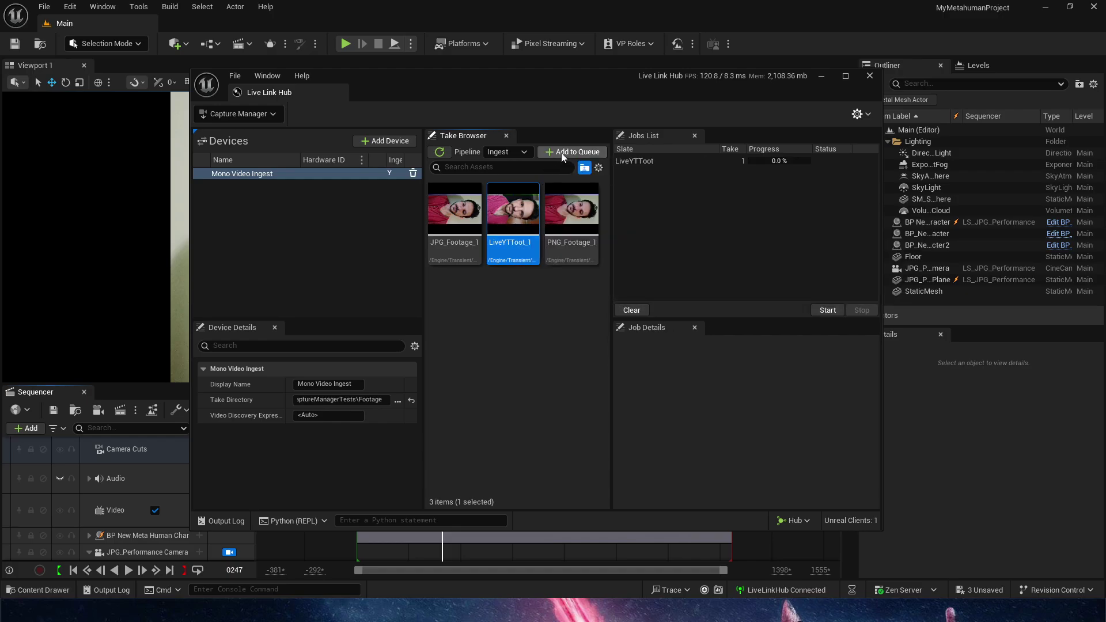
Set the LiveYTToot job's Image Rotation to Clockwise 270°.
left_click(641, 162)
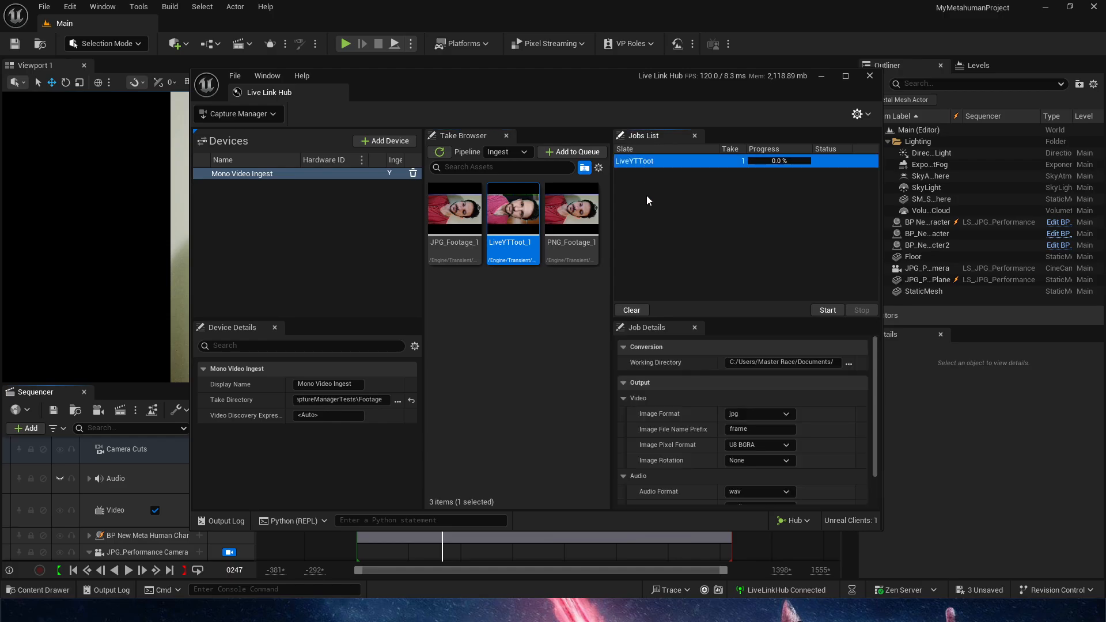
scroll(707, 350, "down", 2)
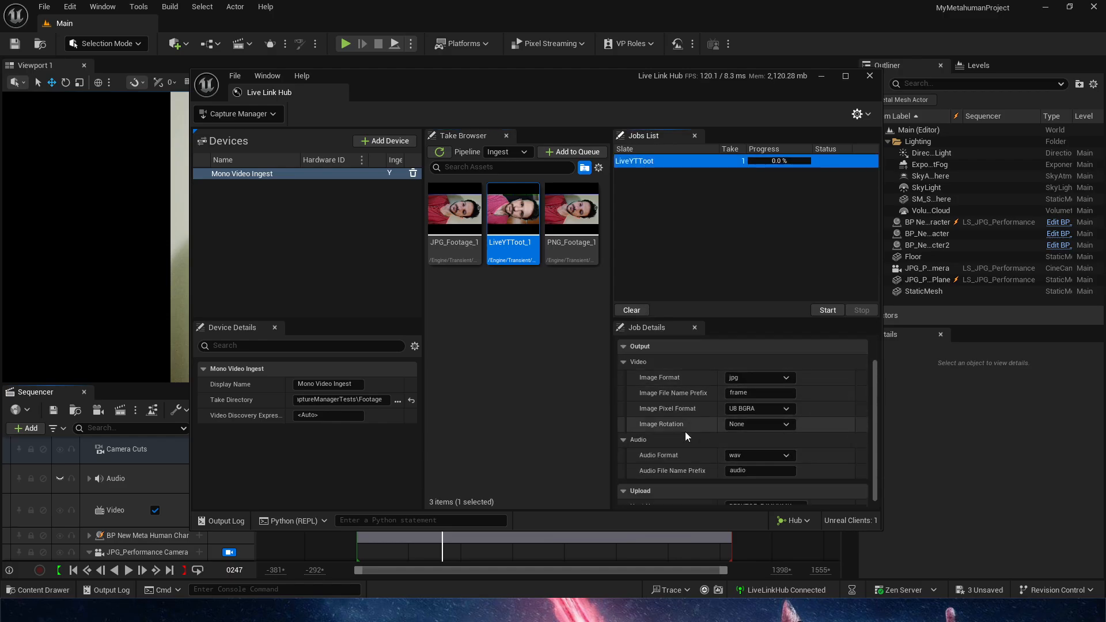
scroll(684, 433, "up", 2)
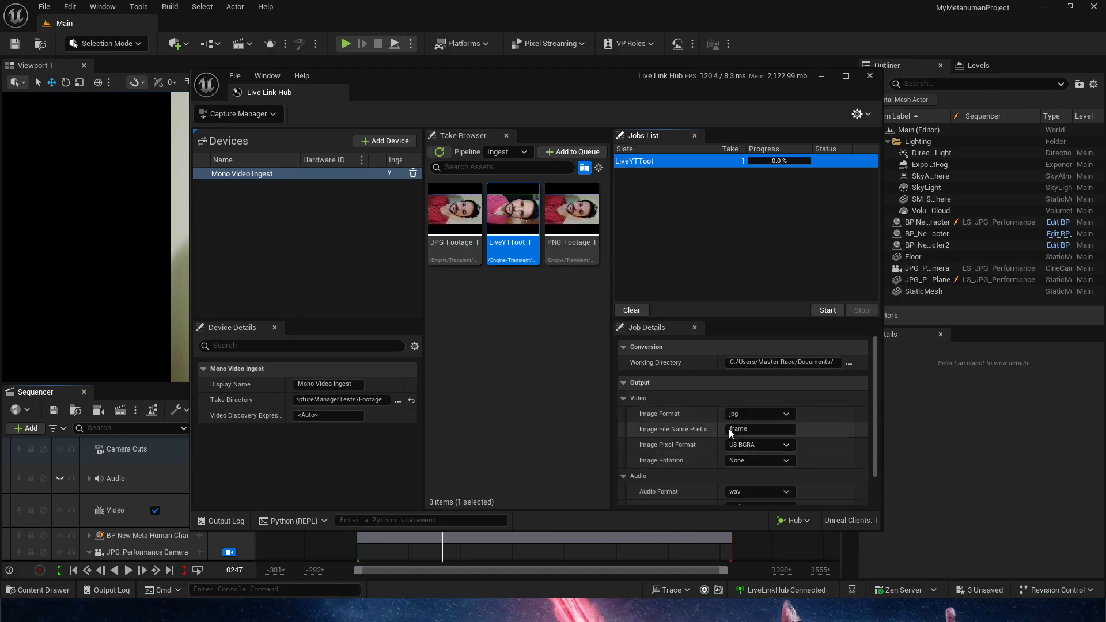
left_click(740, 461)
left_click(754, 500)
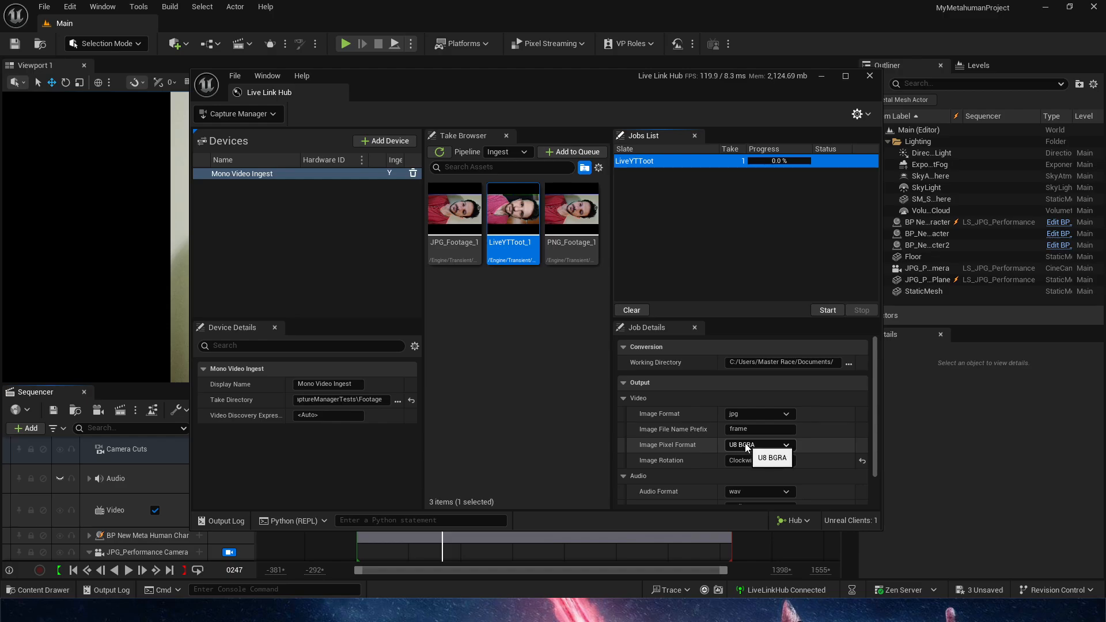
Review Image Format and Pixel Format (keeping U8 BGRA) and the Working Directory path.
left_click(751, 419)
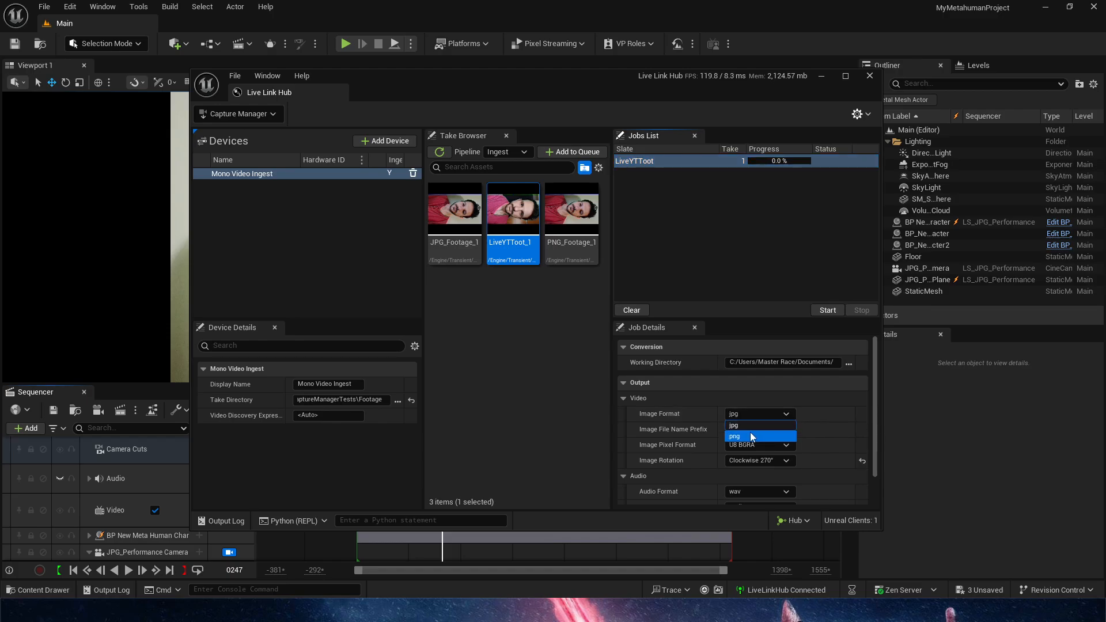
left_click(748, 445)
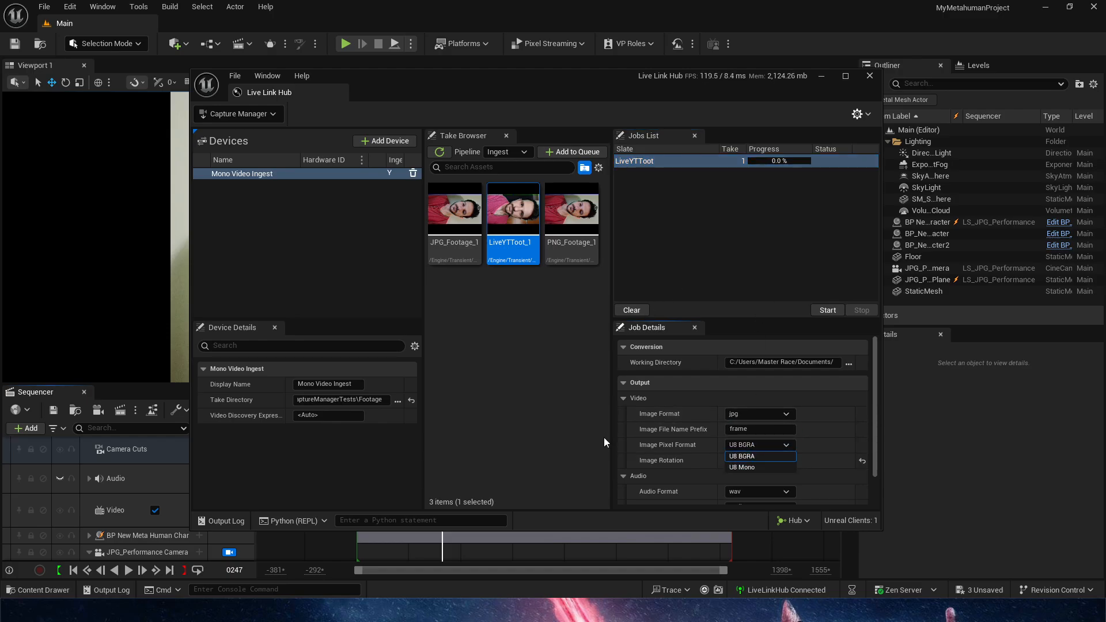
left_click(702, 372)
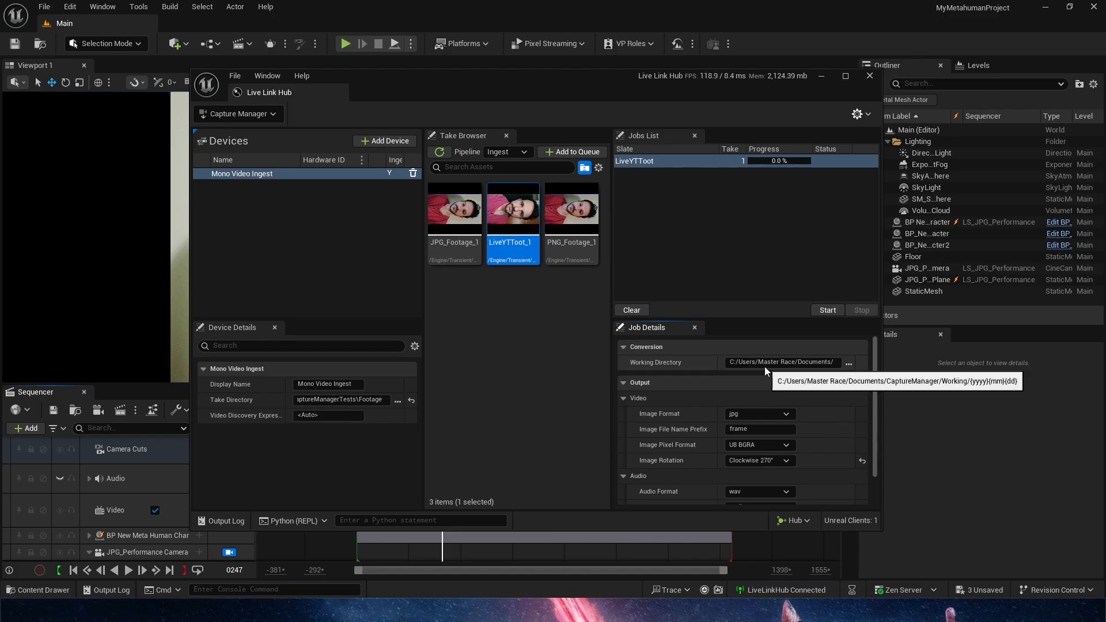
mouse_move(784, 363)
left_mouse_down()
mouse_move(836, 364)
mouse_move(805, 364)
left_mouse_up()
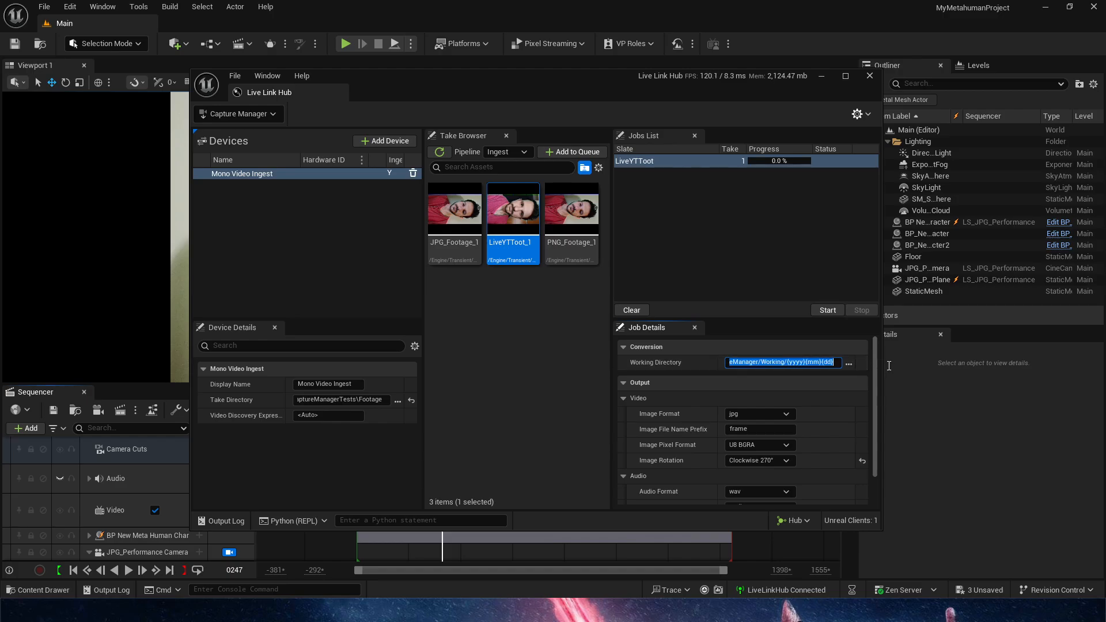
left_click(768, 362)
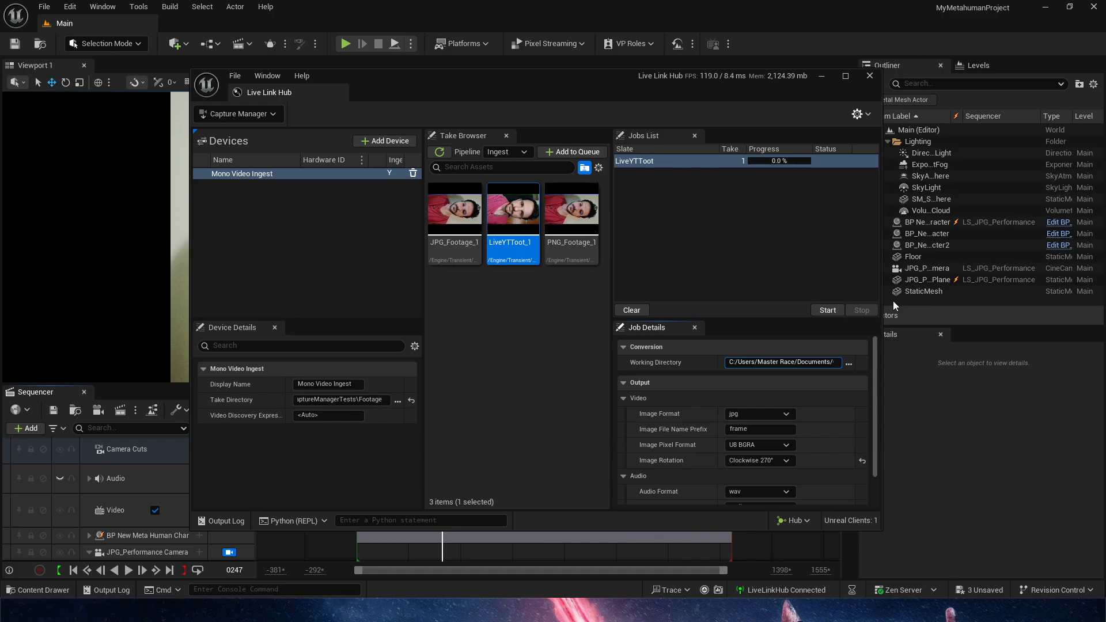
left_click(769, 363)
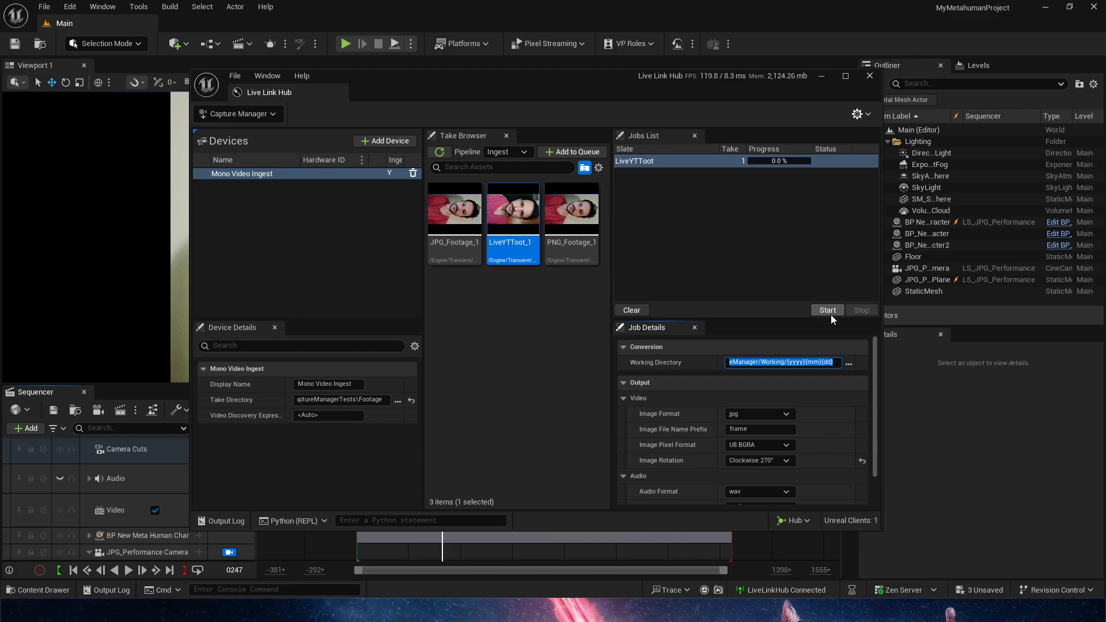
scroll(786, 435, "down", 2)
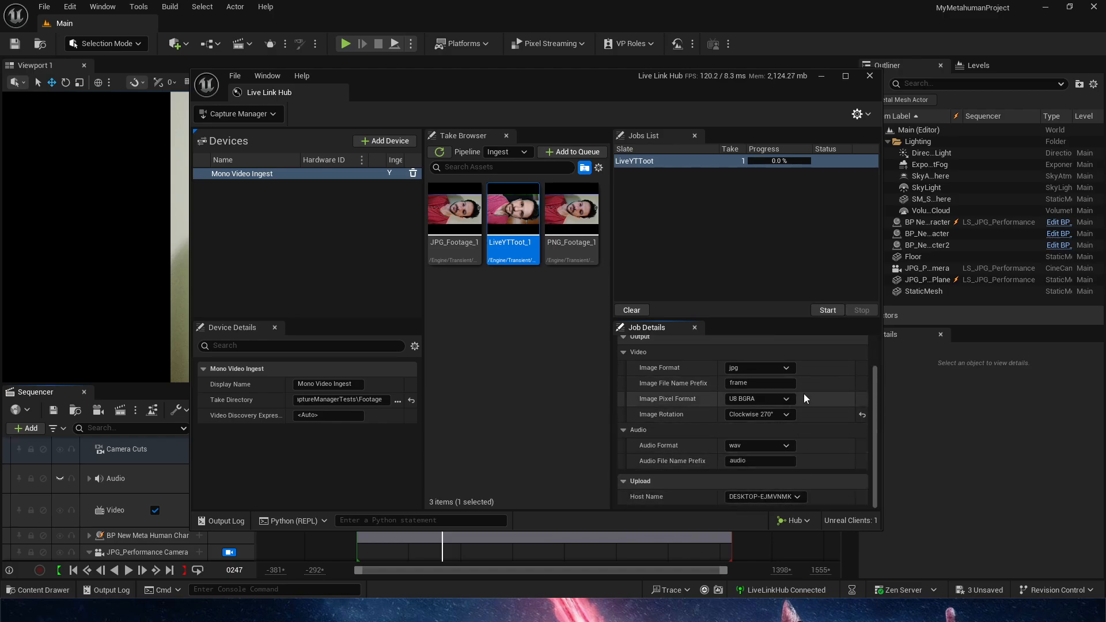
Run the LiveYTToot ingest job to 100% and close Live Link Hub.
left_click(817, 312)
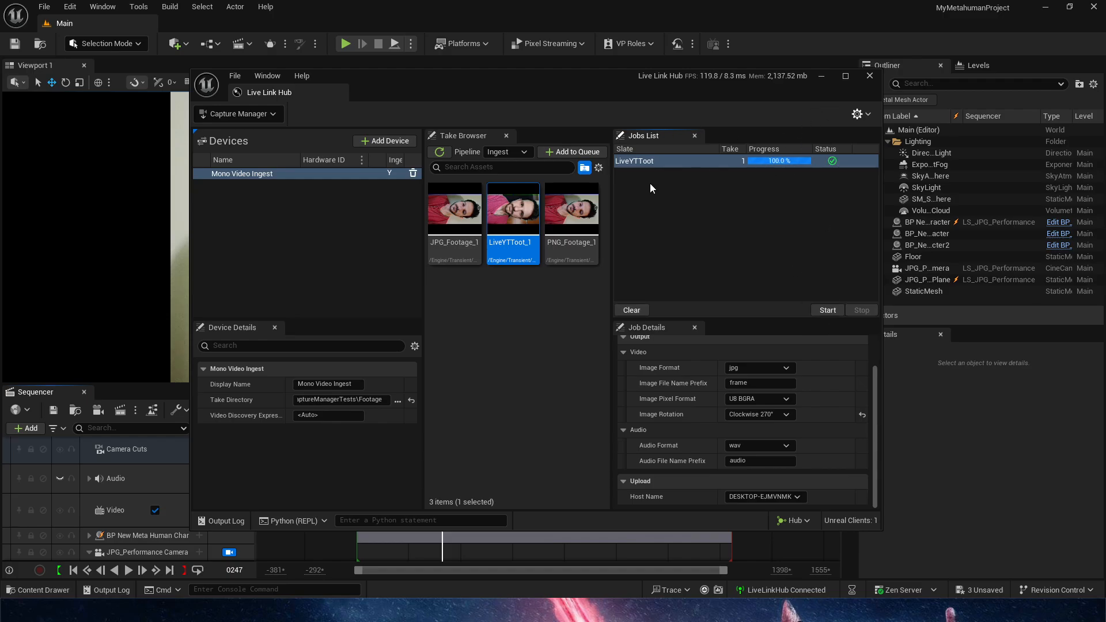
left_click(869, 77)
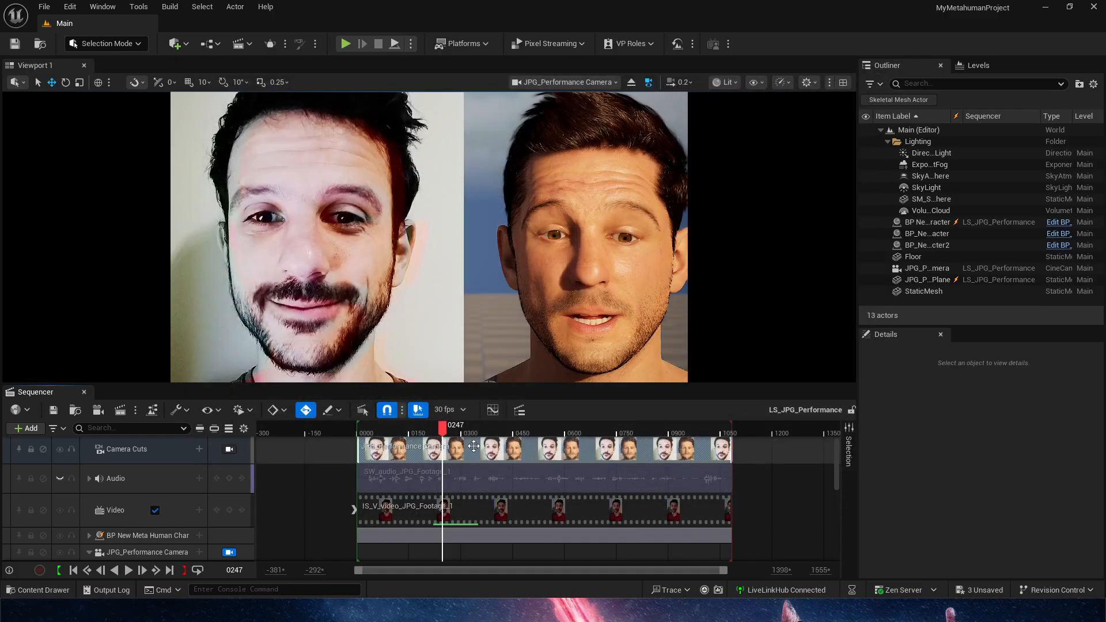
Navigate the Content Drawer to Content > CaptureManager > Imports > Mono_Video_Ingest > LiveYTToot_1.
key("ctrl+space")
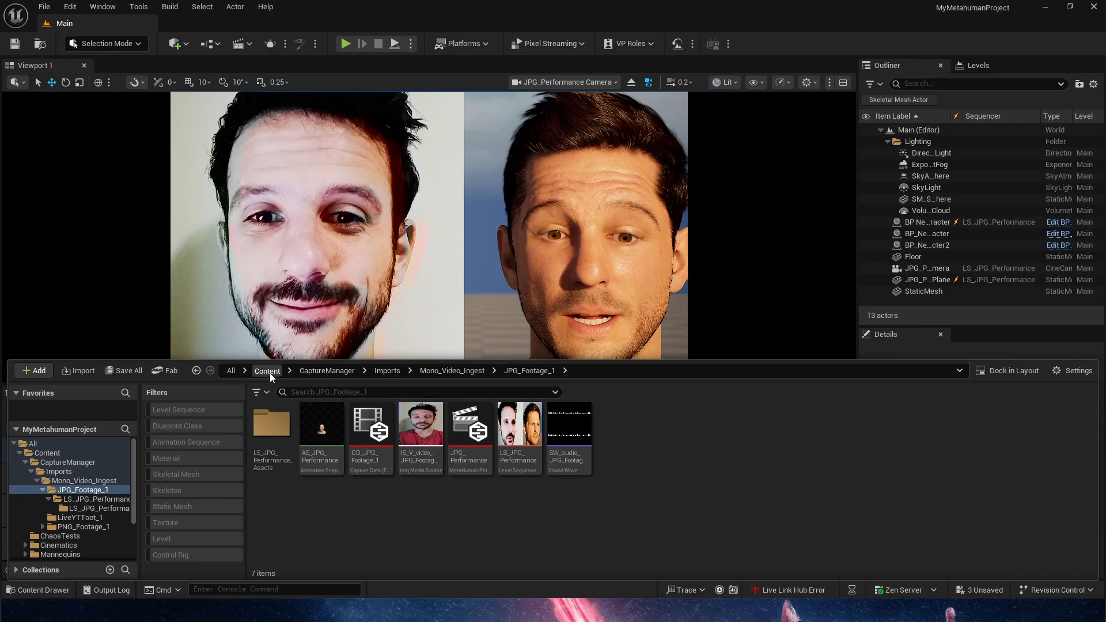
left_click(268, 371)
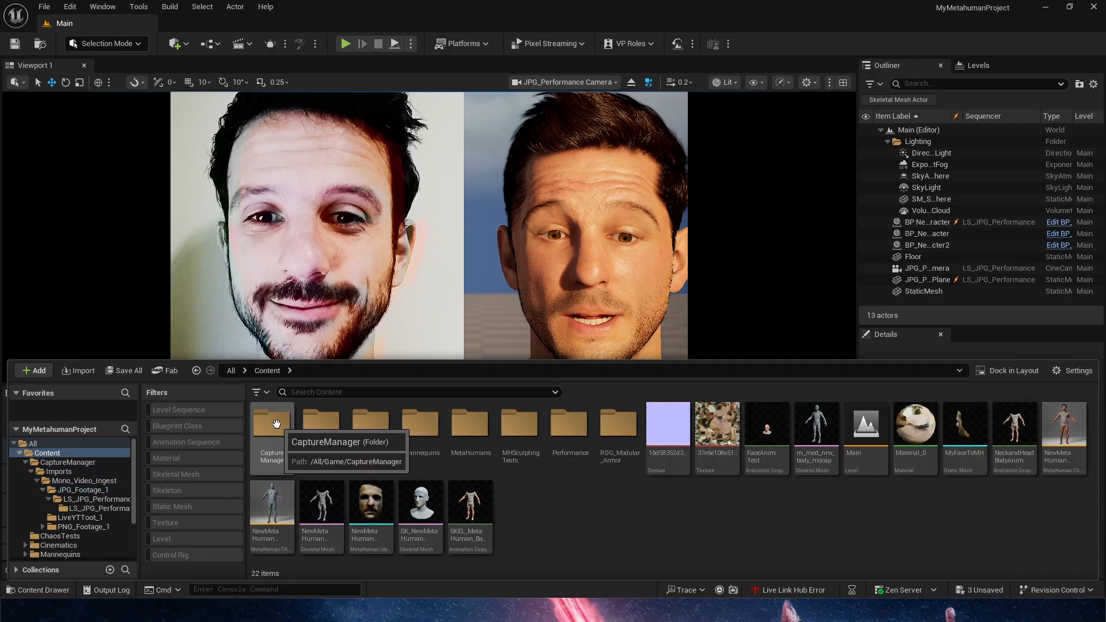
double_click(268, 428)
double_click(275, 424)
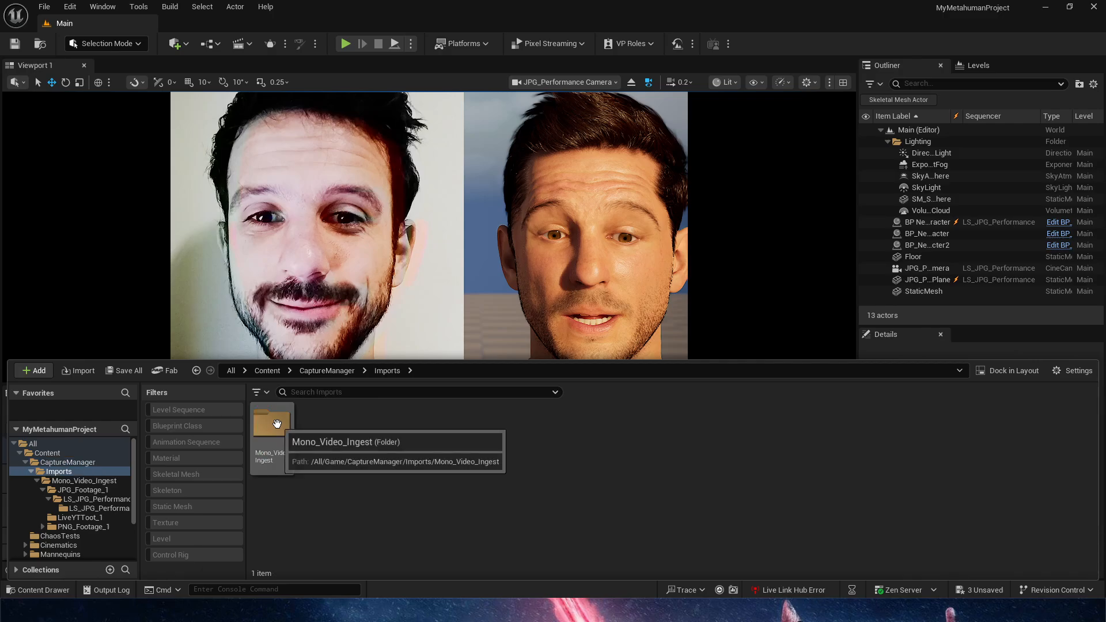
double_click(275, 423)
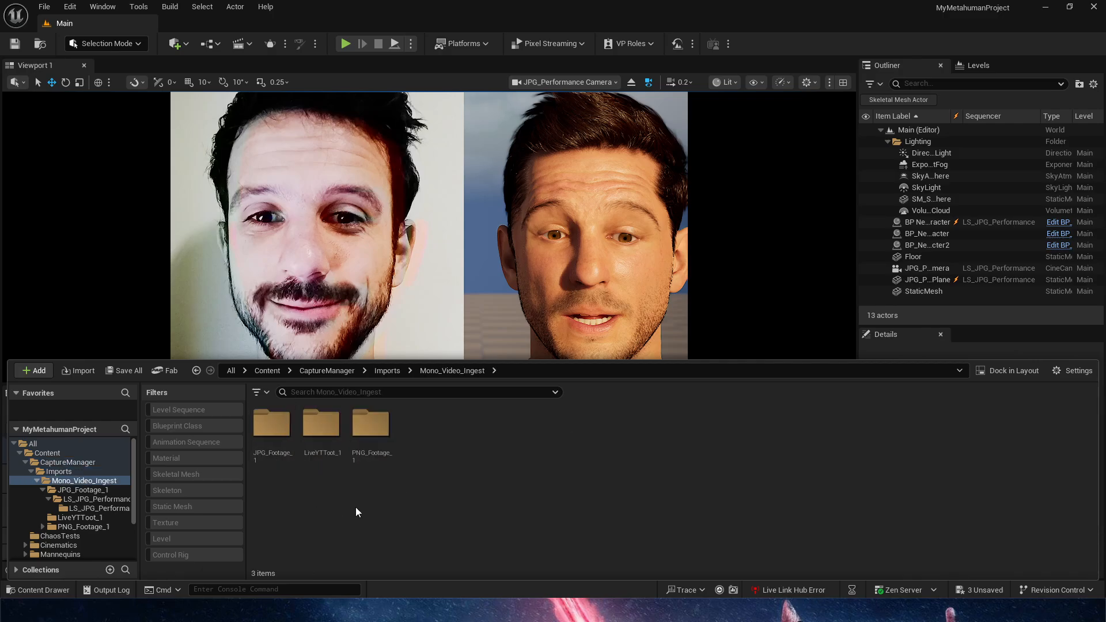
left_click(370, 424)
left_click(272, 423)
left_click(313, 539)
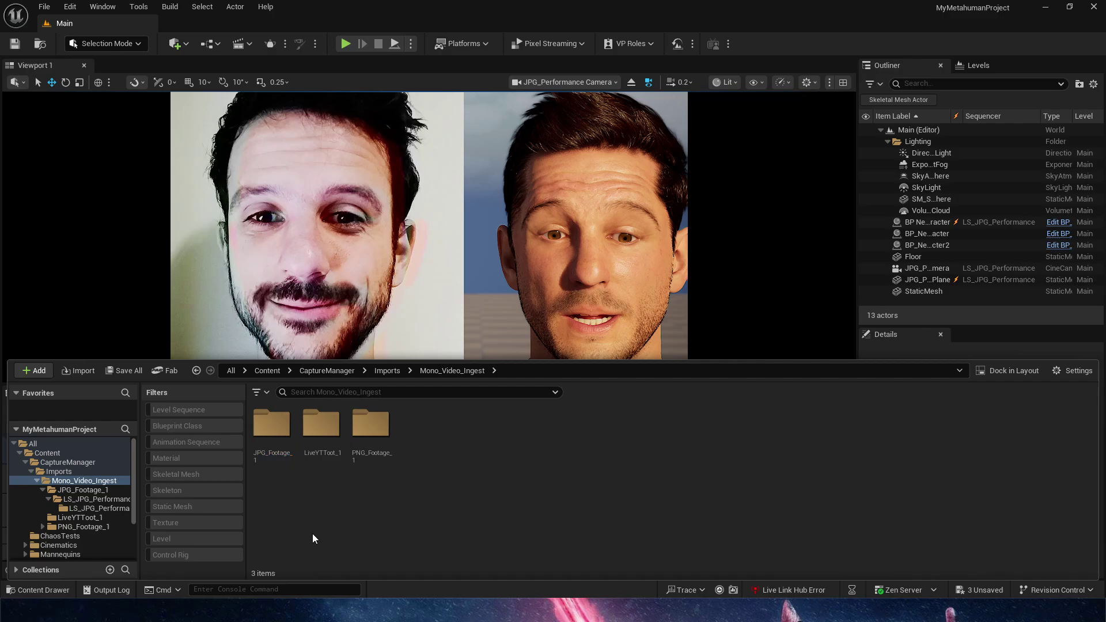
double_click(316, 432)
Inspect the CD_LiveYTToot_1 capture data, ingested video and audio assets.
left_click(273, 461)
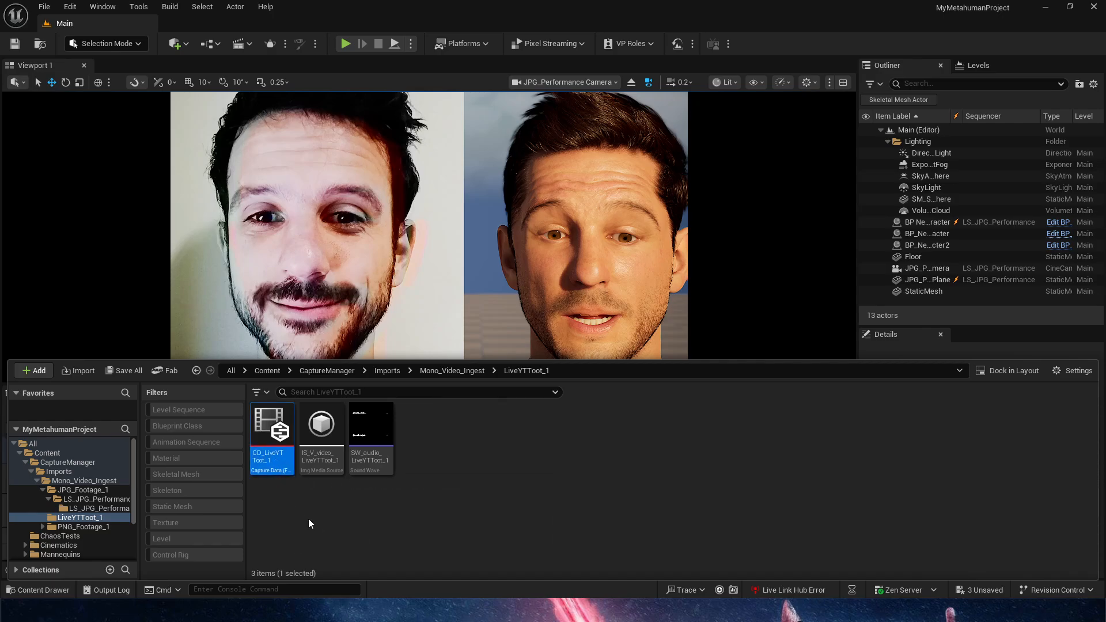
left_click(326, 476)
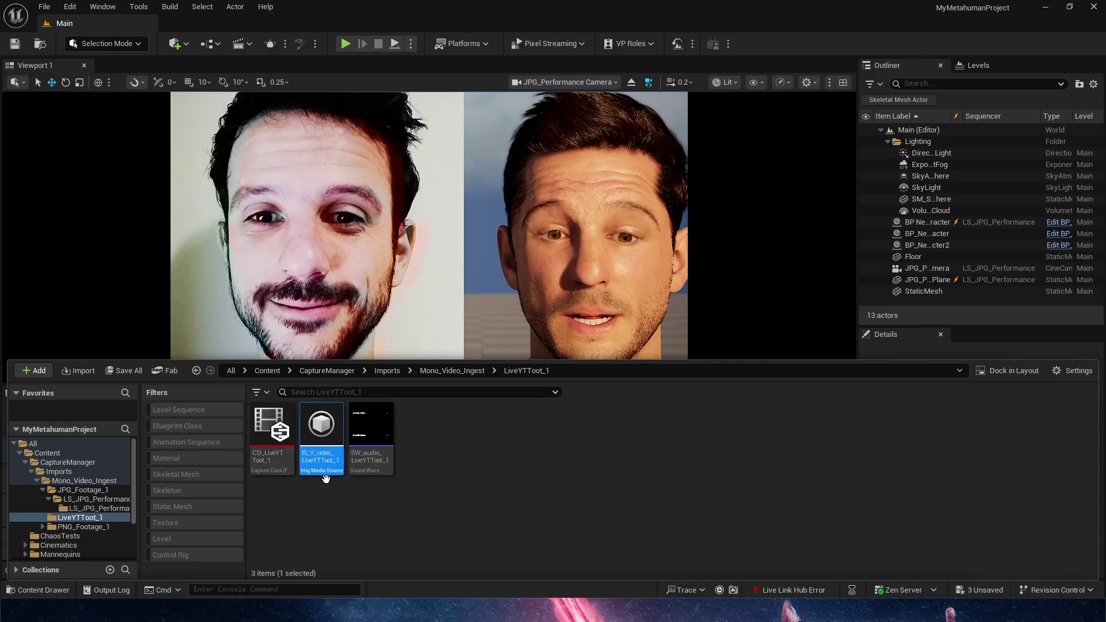
left_click(368, 462)
mouse_move(371, 434)
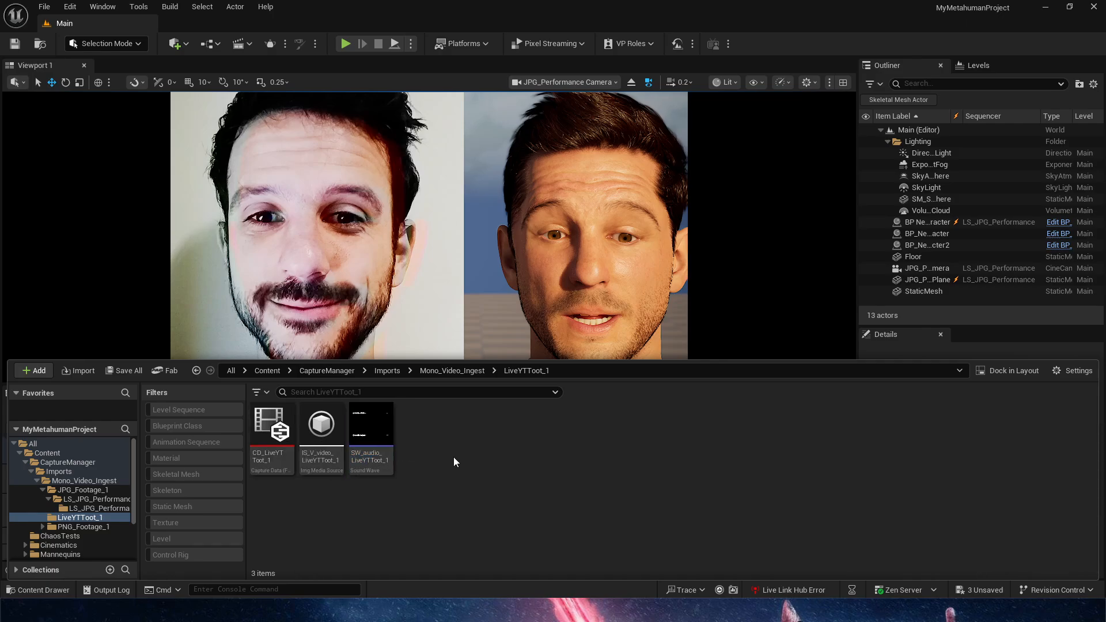
Create a new MetaHuman Performance asset in the LiveYTToot_1 folder.
right_click(454, 457)
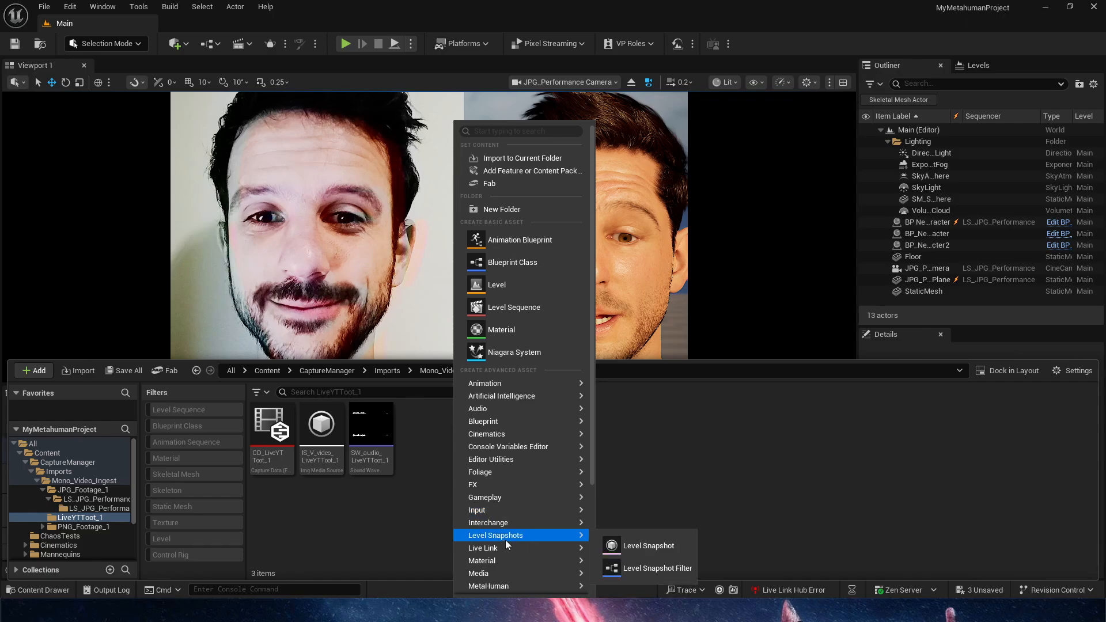
mouse_move(508, 587)
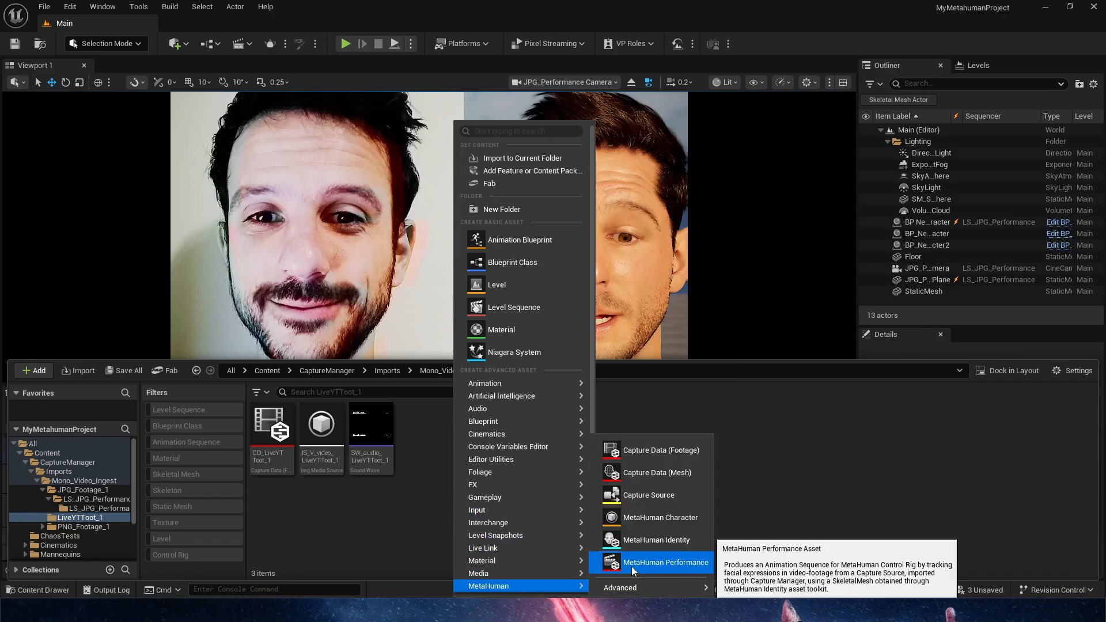
left_click(632, 564)
type("Live")
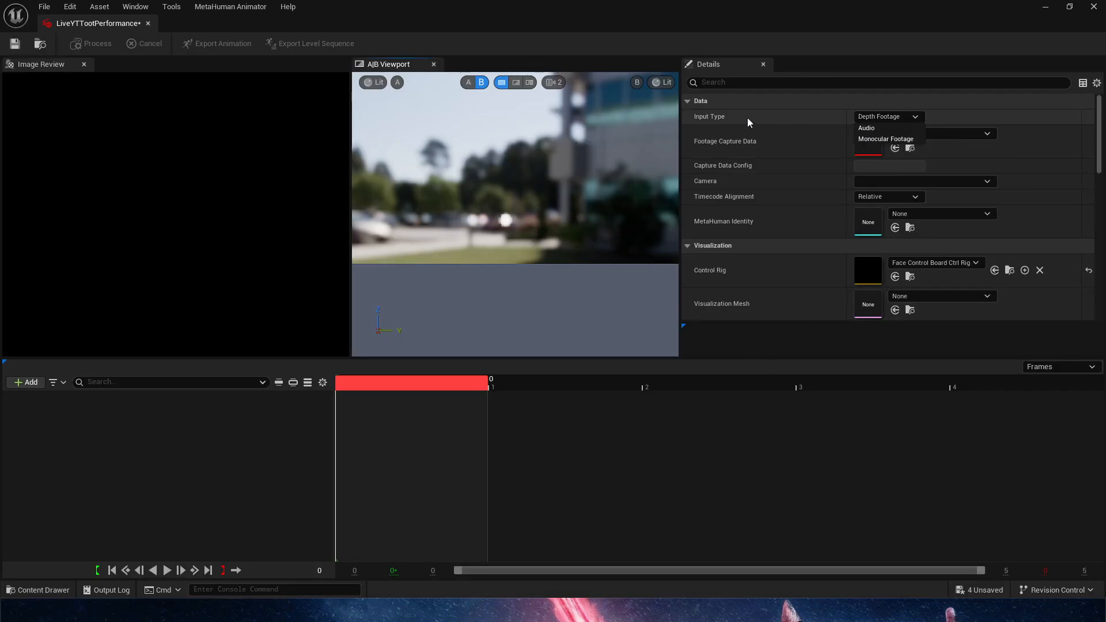
Set Input Type to Monocular Footage with CD_LiveYTToot_1 as the footage capture data.
left_click(898, 117)
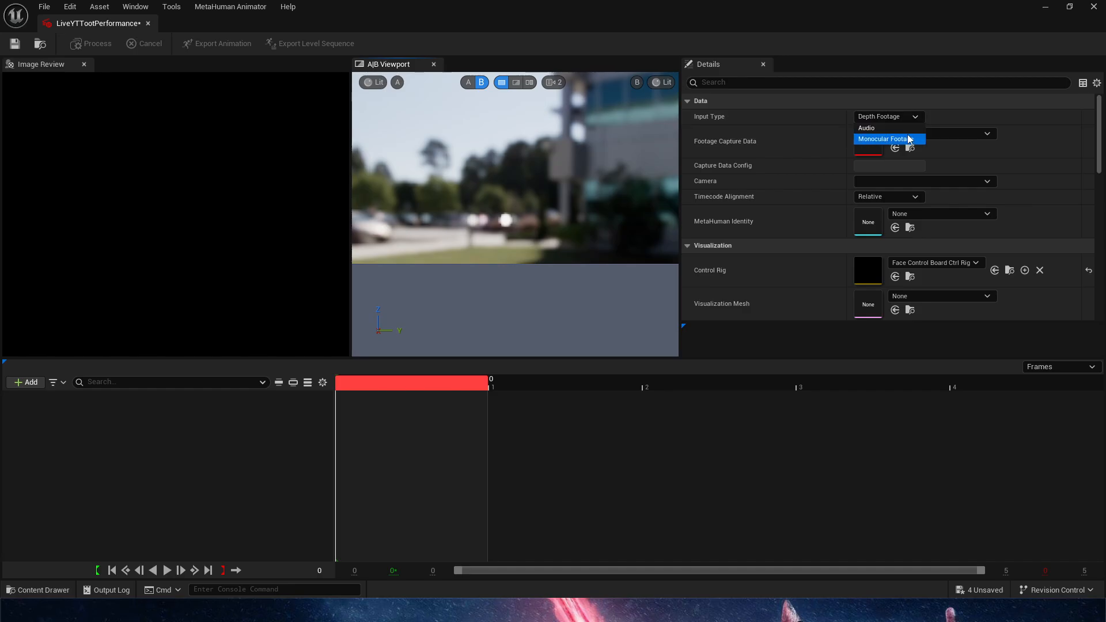
left_click(907, 139)
key("ctrl+space")
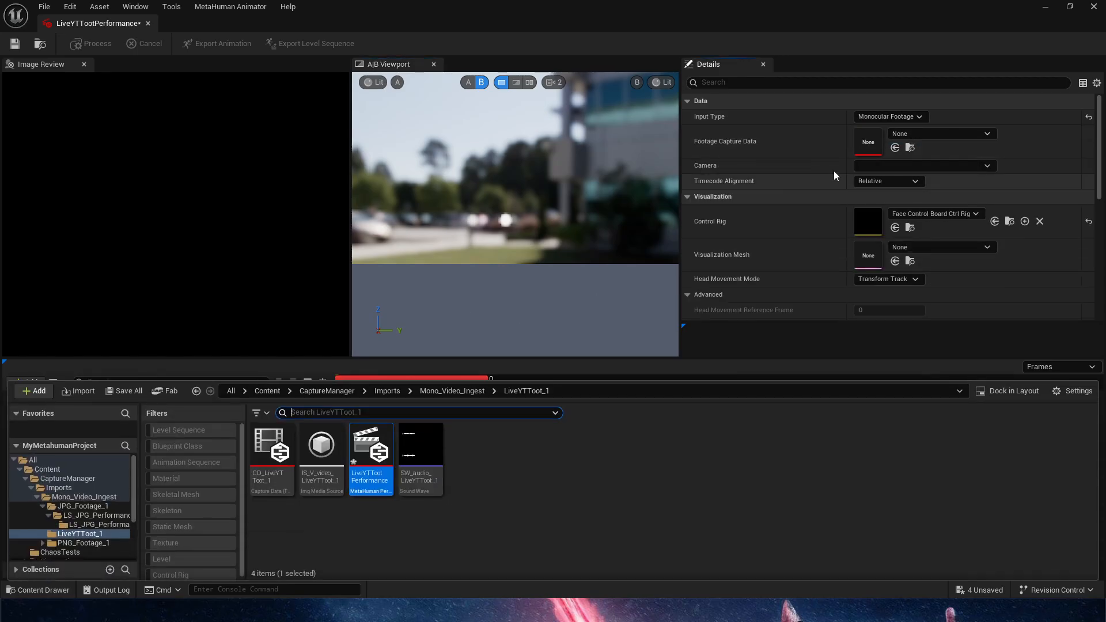
left_click_drag(266, 456, 895, 147)
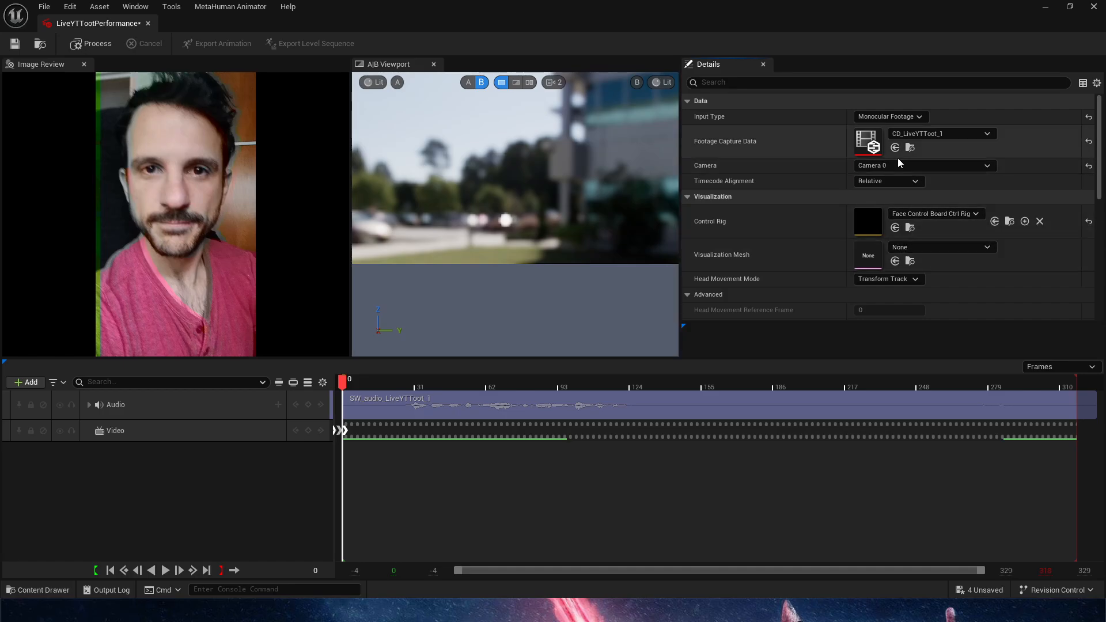
Use the NewMetaHumanCharacter FaceMesh for visualization and accept the audio clock source.
left_click(925, 243)
type("new")
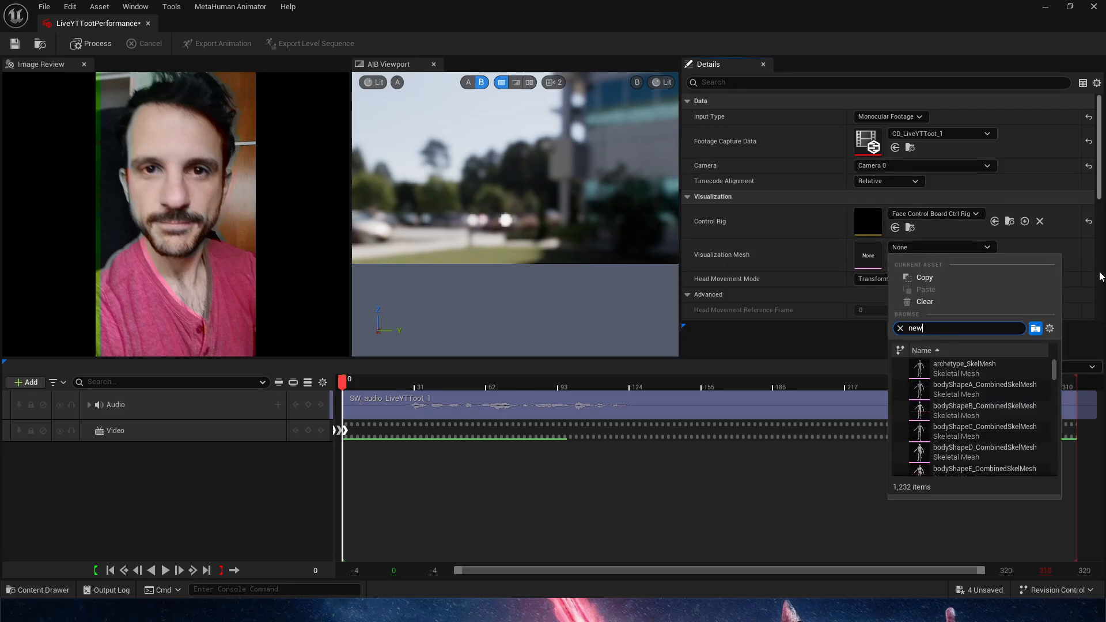
left_click(951, 406)
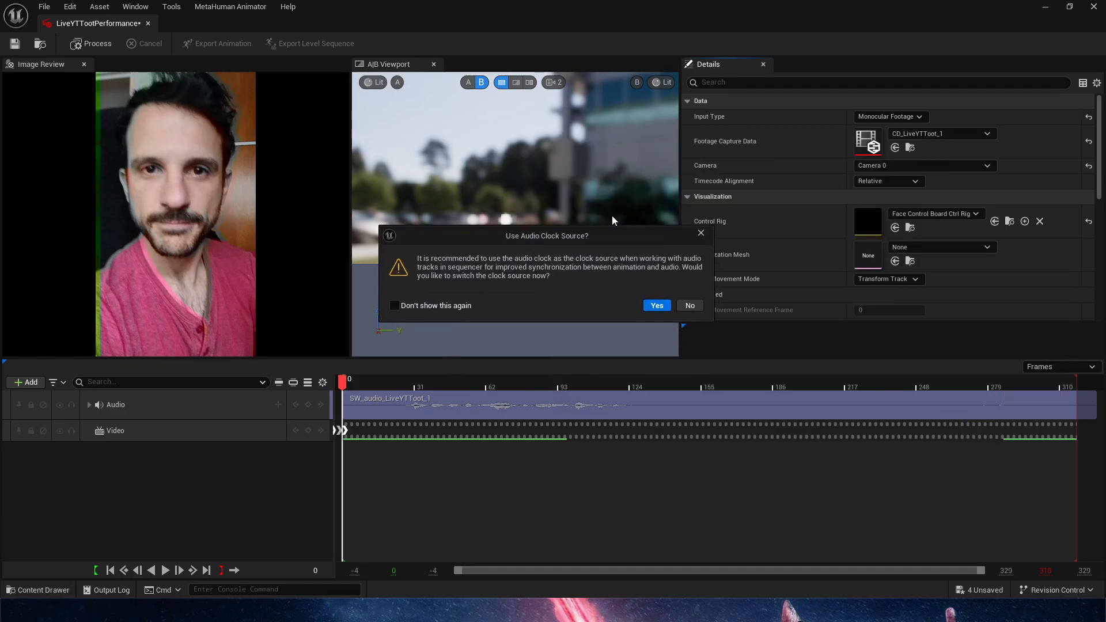
left_click(656, 305)
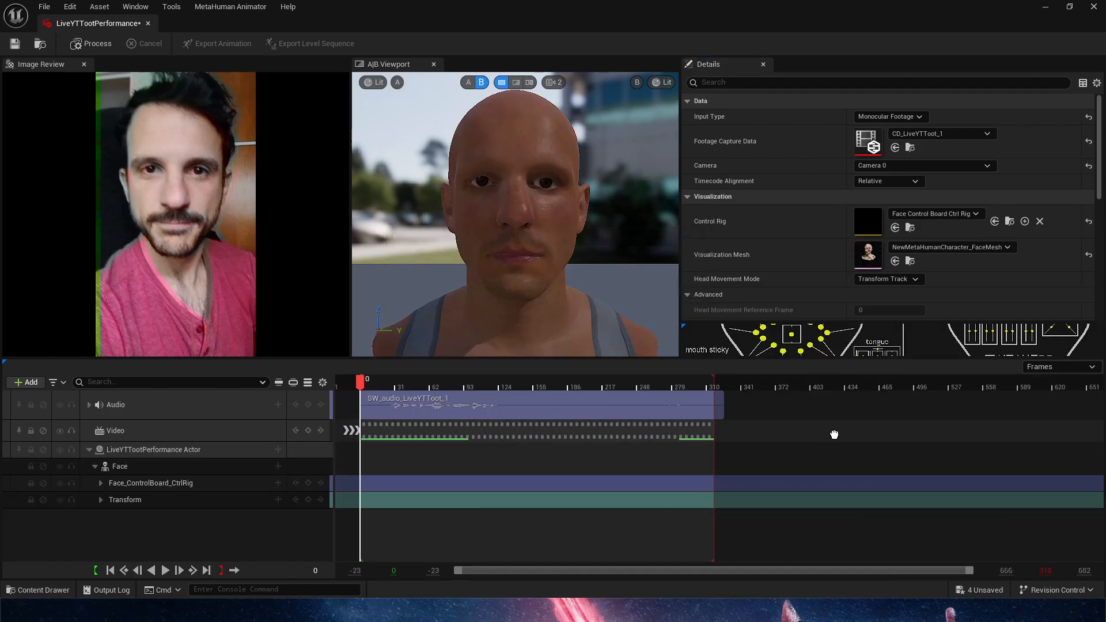
Scrub the performance timeline to frame 318 at the take's end, then show the import folder's assets.
right_click_drag(835, 438, 931, 442)
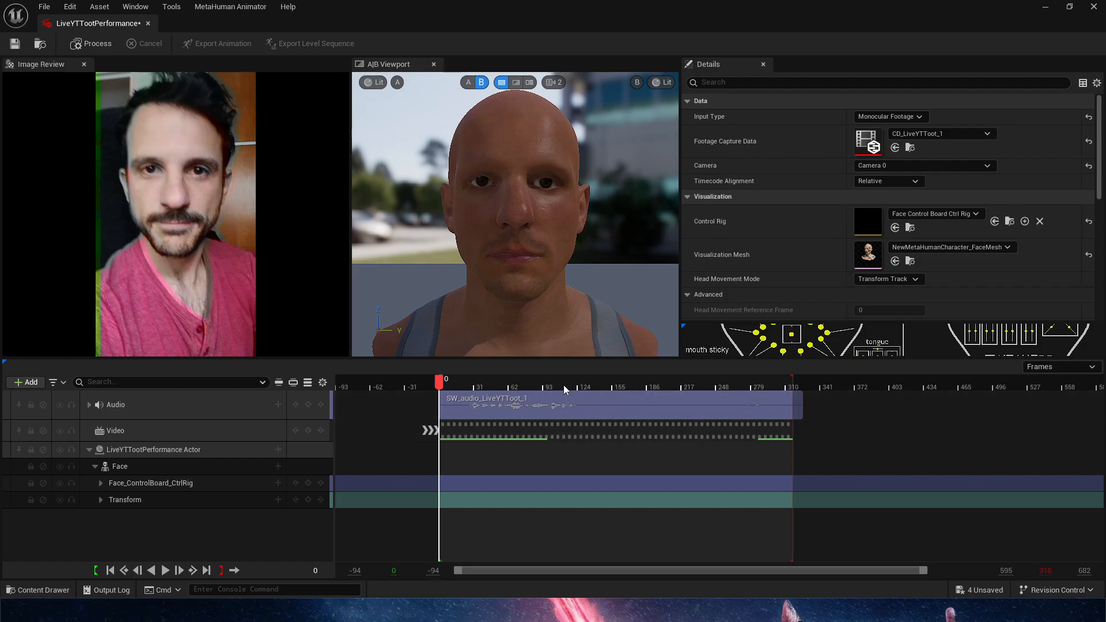
left_click_drag(575, 390, 789, 385)
scroll(861, 435, "up", 3, "ctrl")
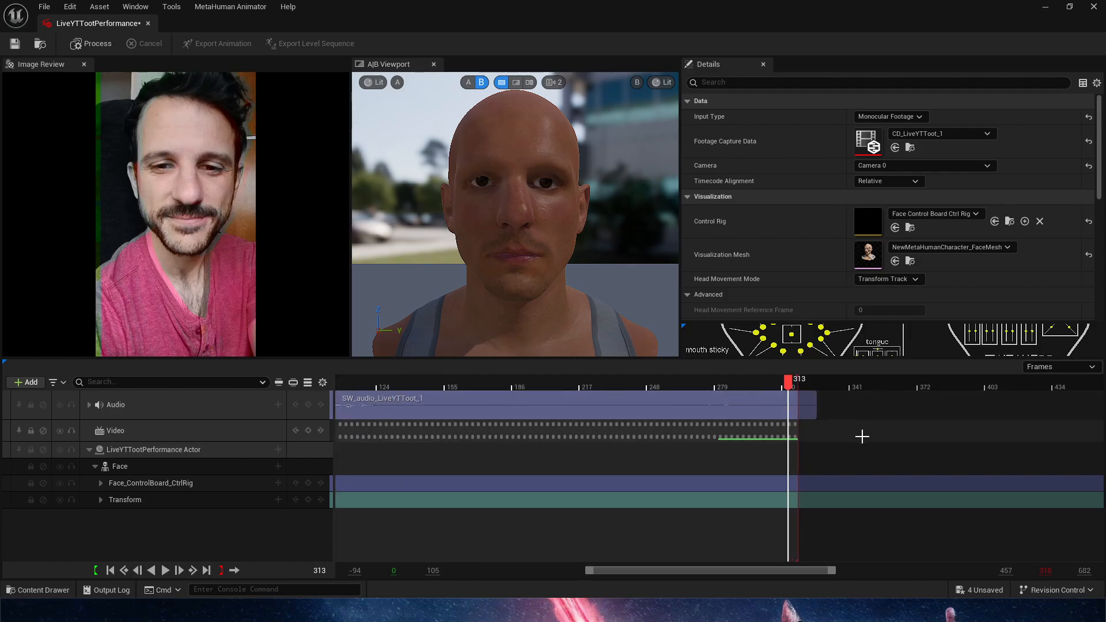
mouse_move(862, 434)
right_mouse_down()
mouse_move(890, 450)
mouse_move(860, 450)
right_mouse_up()
left_click(743, 387)
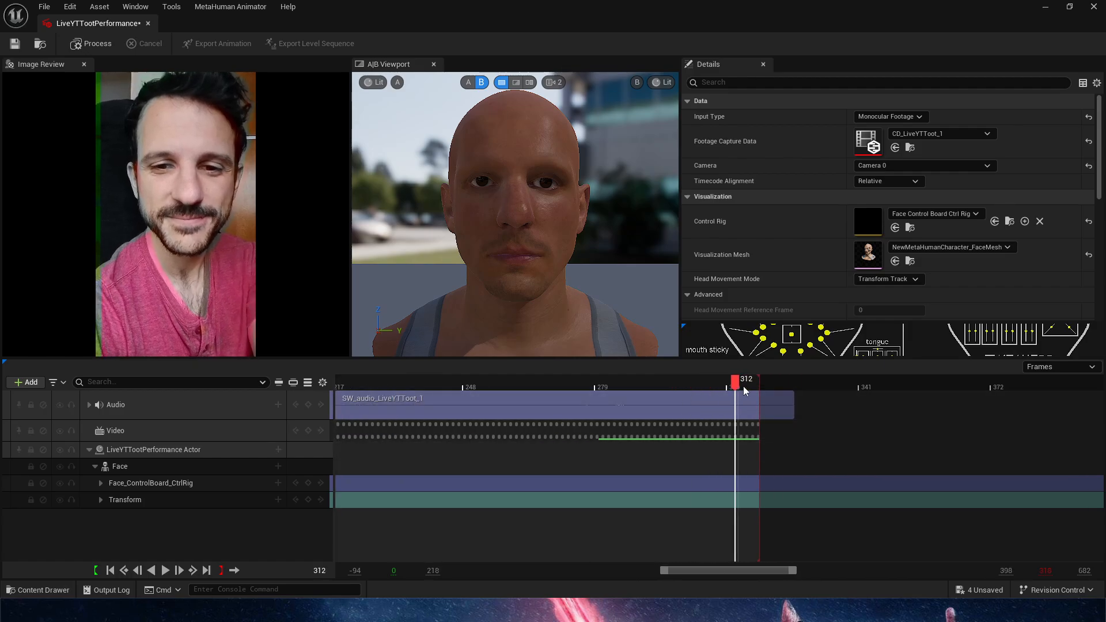
key("Right")
key("Right")
key("Right")
key("Right")
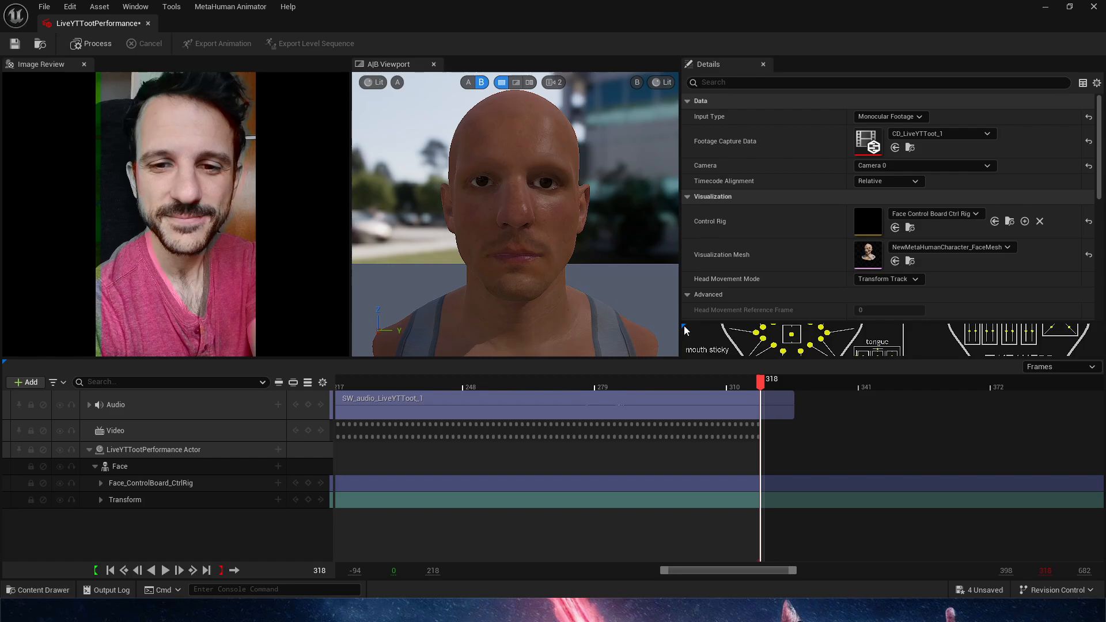
scroll(675, 442, "down", 1, "ctrl")
scroll(607, 424, "down", 4, "ctrl")
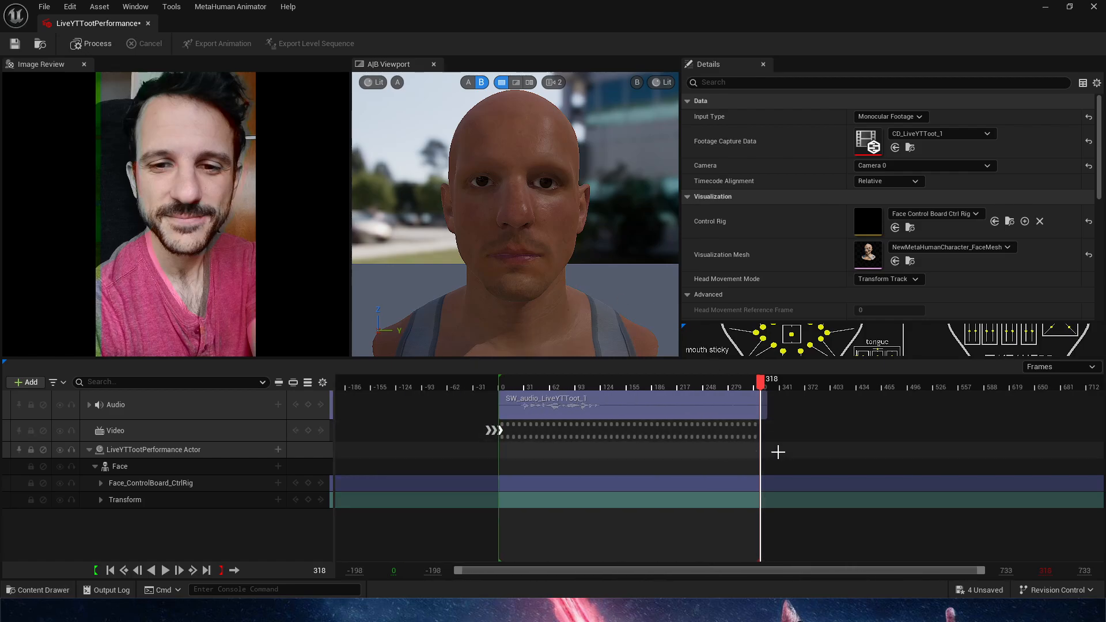
scroll(764, 441, "up", 2, "ctrl")
scroll(683, 434, "down", 1, "ctrl")
scroll(691, 452, "down", 1, "ctrl")
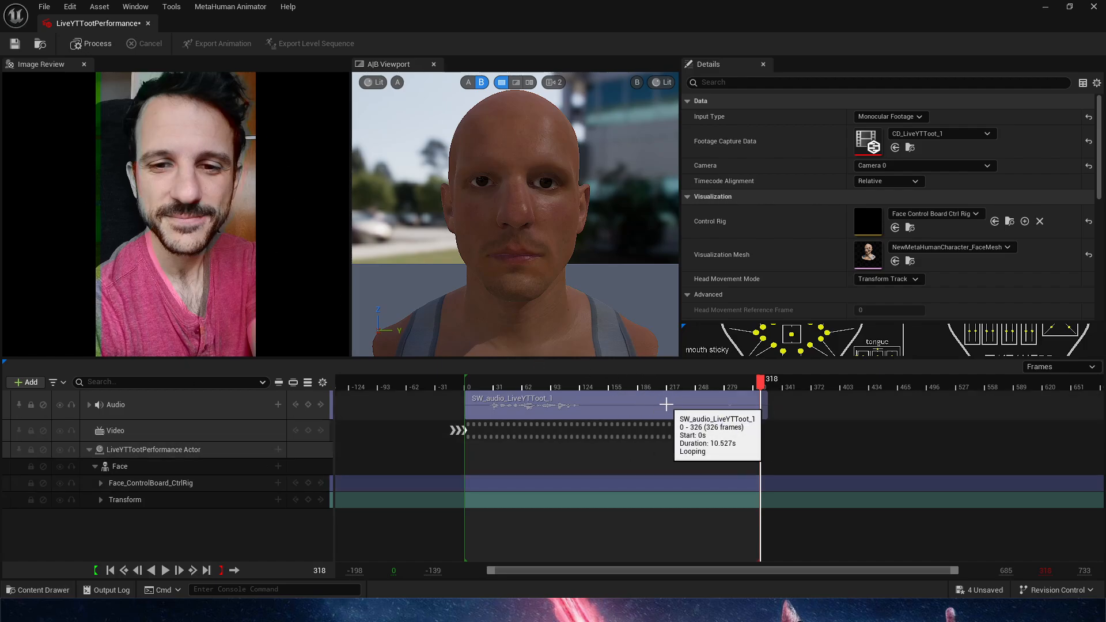
key("ctrl+space")
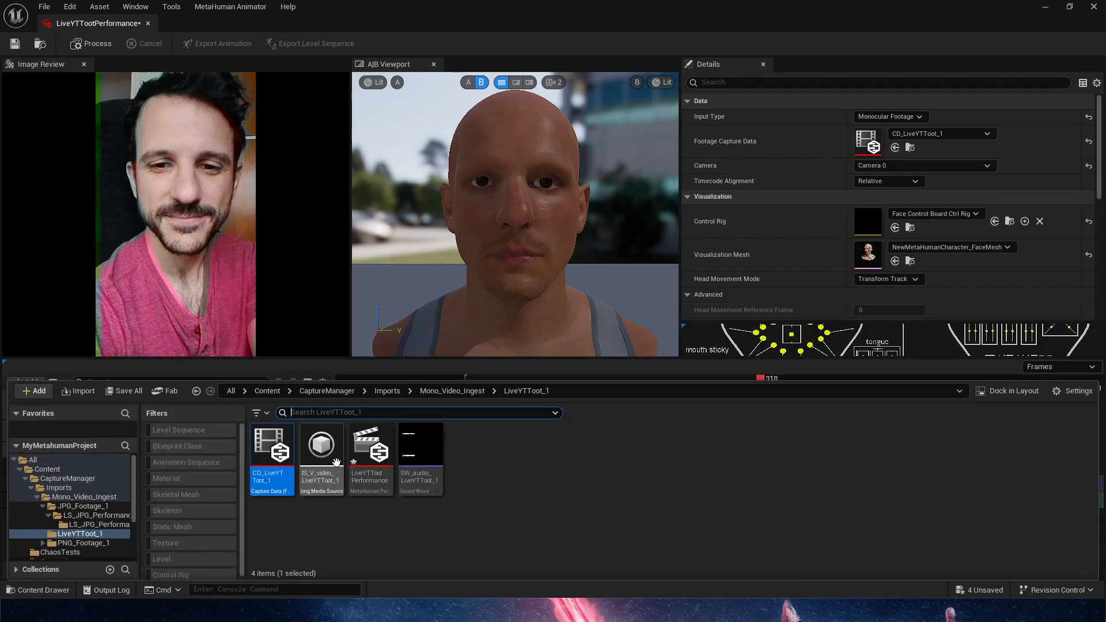
Set IS_V_video_LiveYTToot_1's Frame Rate Override to 30 fps, save it and return to the performance.
mouse_move(322, 458)
double_click(321, 449)
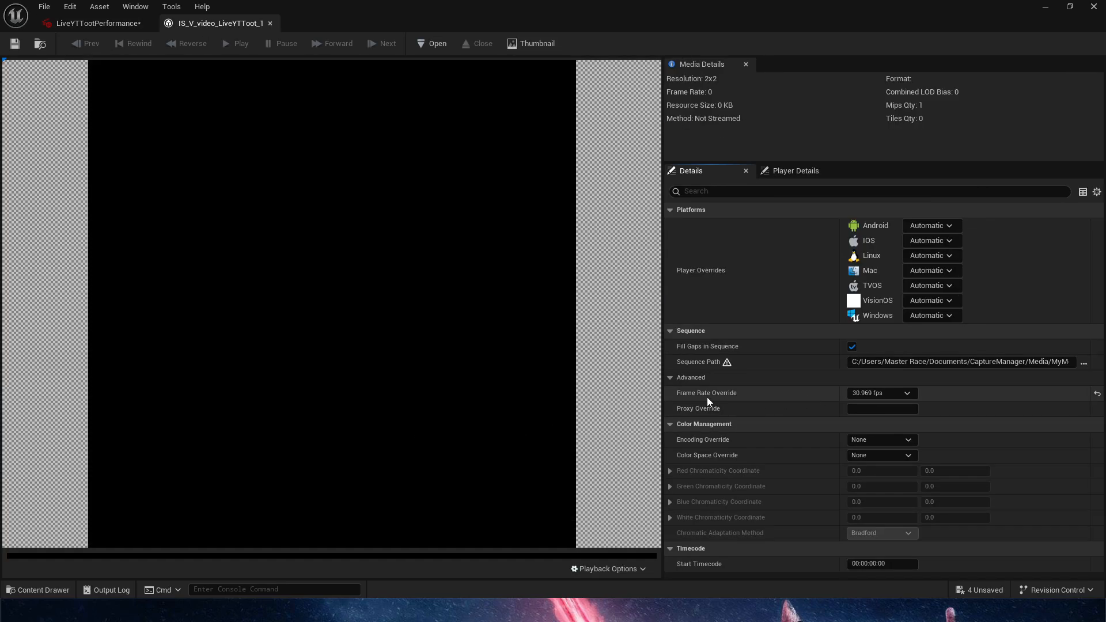
left_click(888, 395)
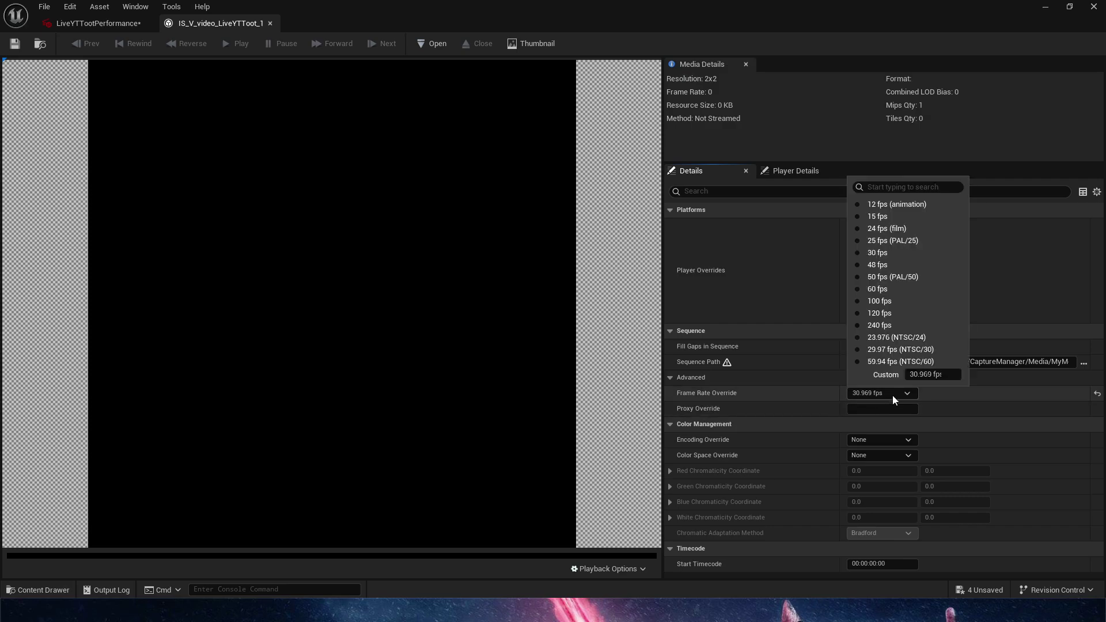
left_click(888, 257)
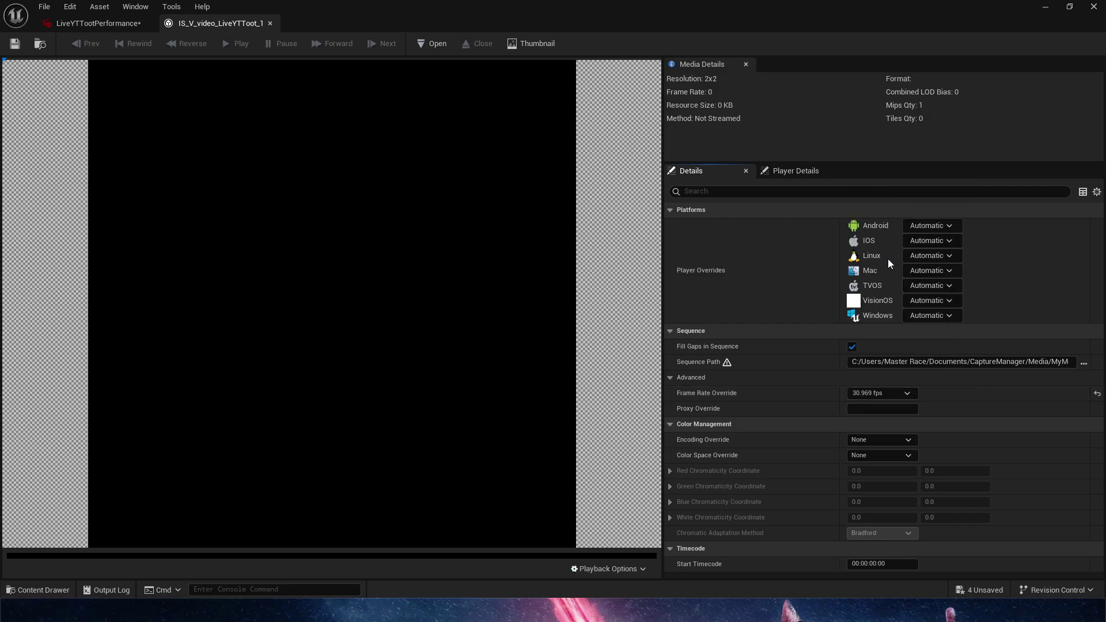
left_click(18, 42)
left_click(91, 23)
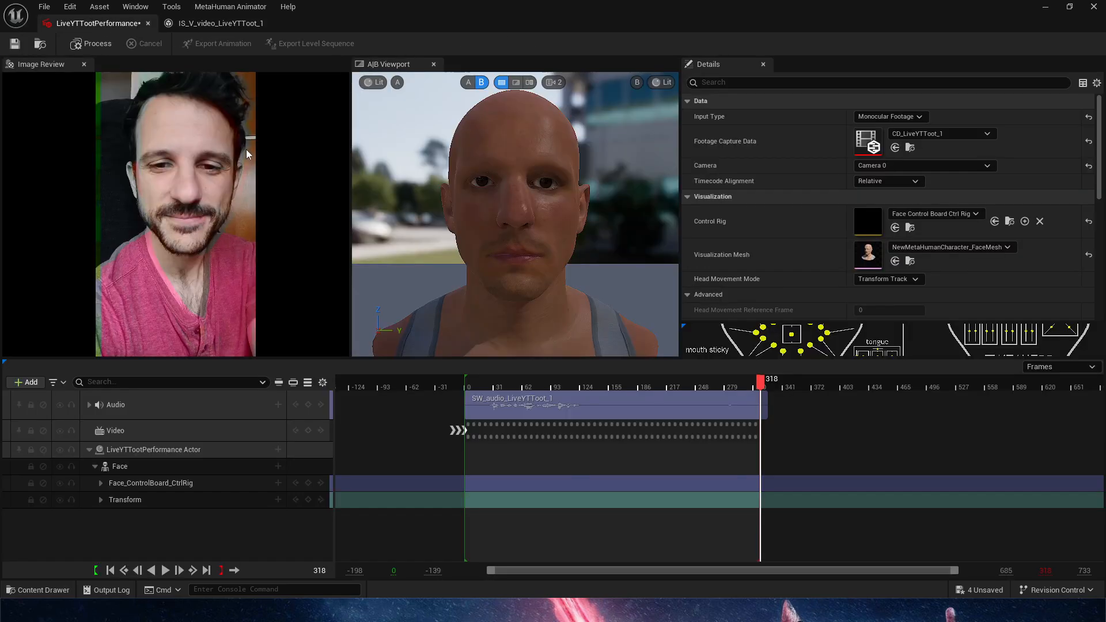
scroll(751, 452, "up", 3)
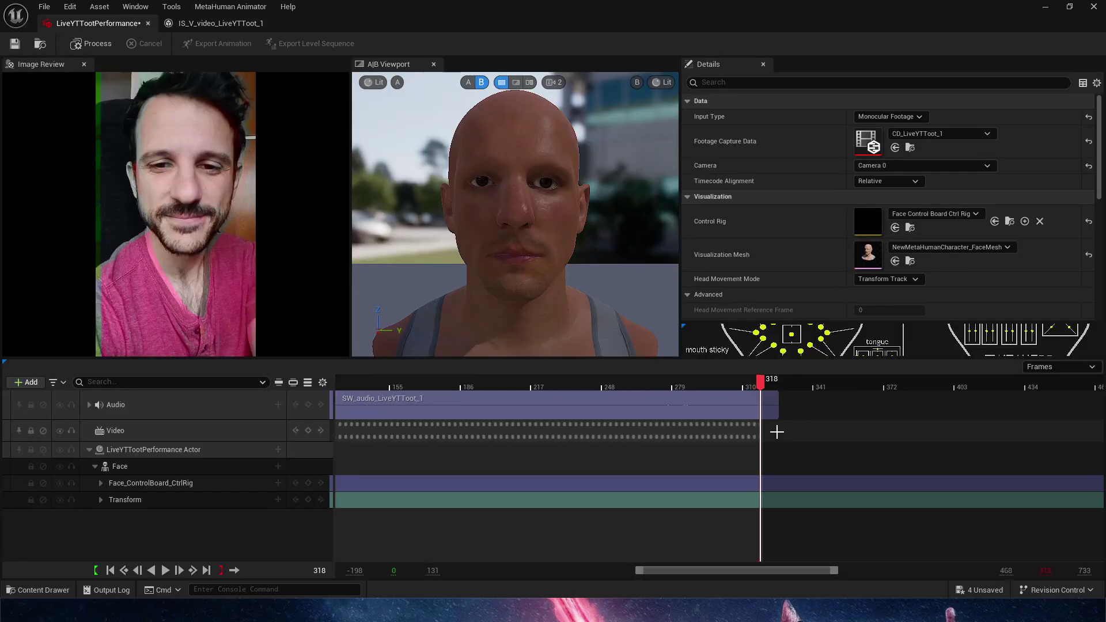
left_click(918, 133)
left_click(951, 333)
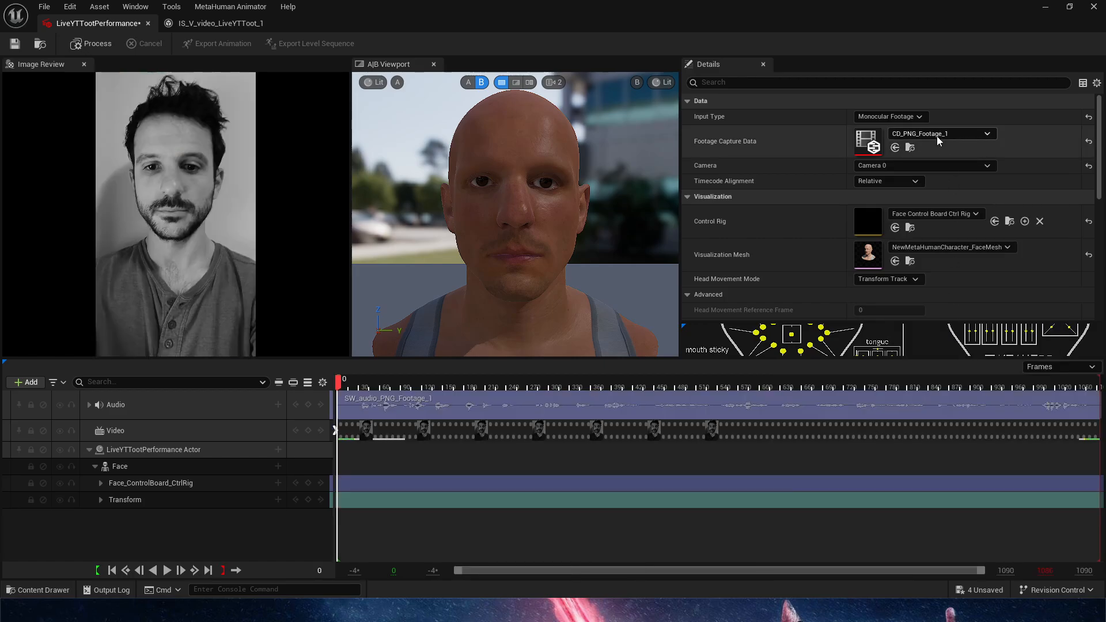
left_click(936, 136)
left_click(960, 311)
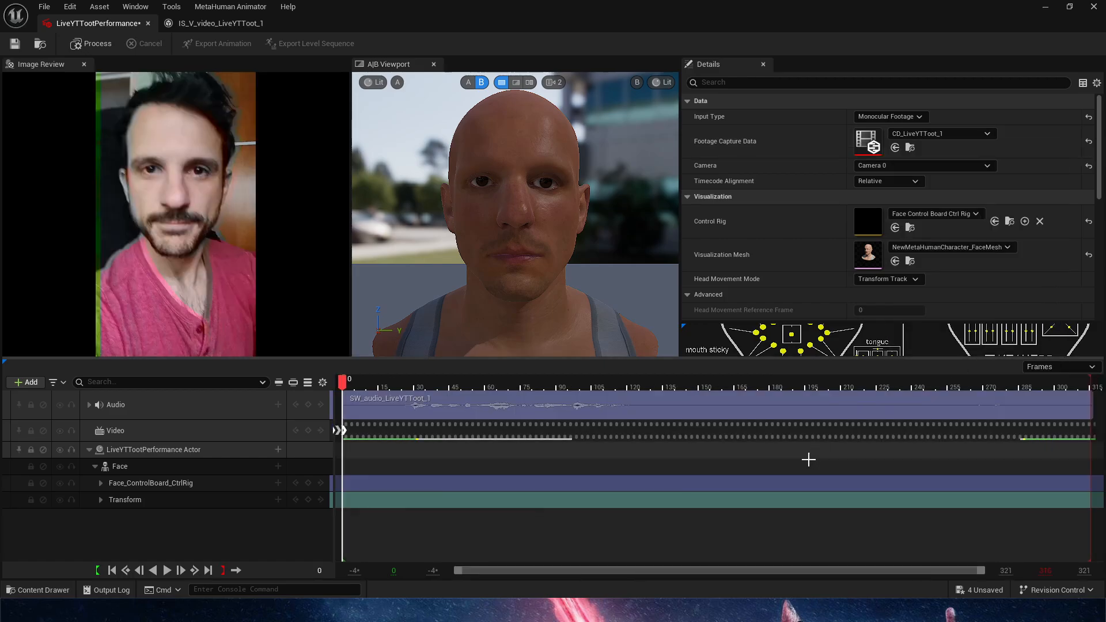
key("End")
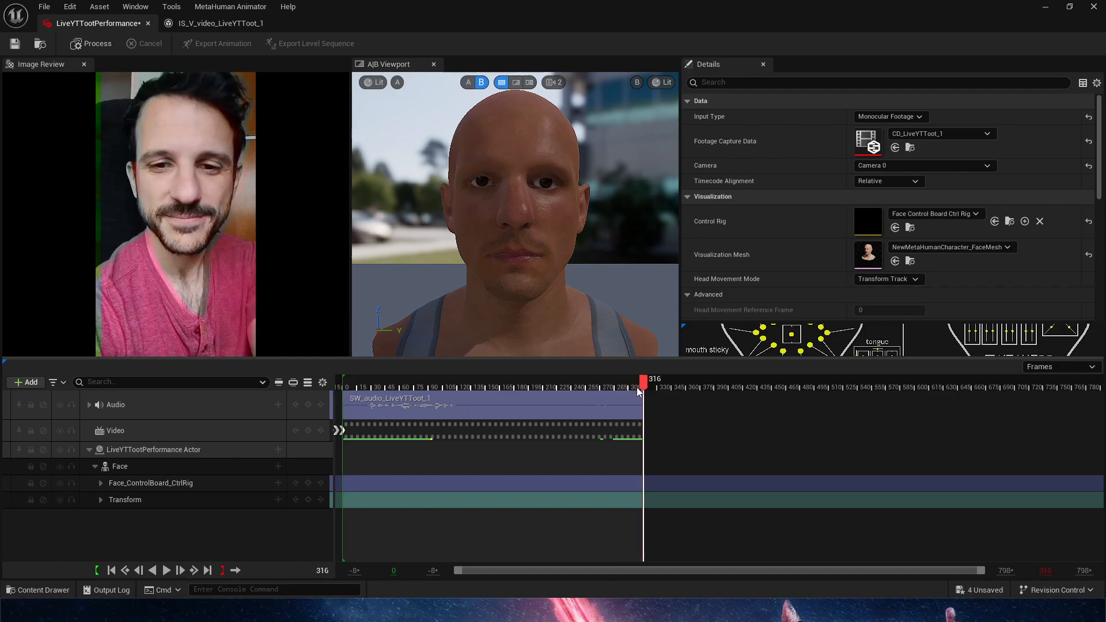
scroll(658, 427, "up", 3, "ctrl")
scroll(665, 440, "up", 3, "ctrl")
scroll(584, 403, "up", 3, "ctrl")
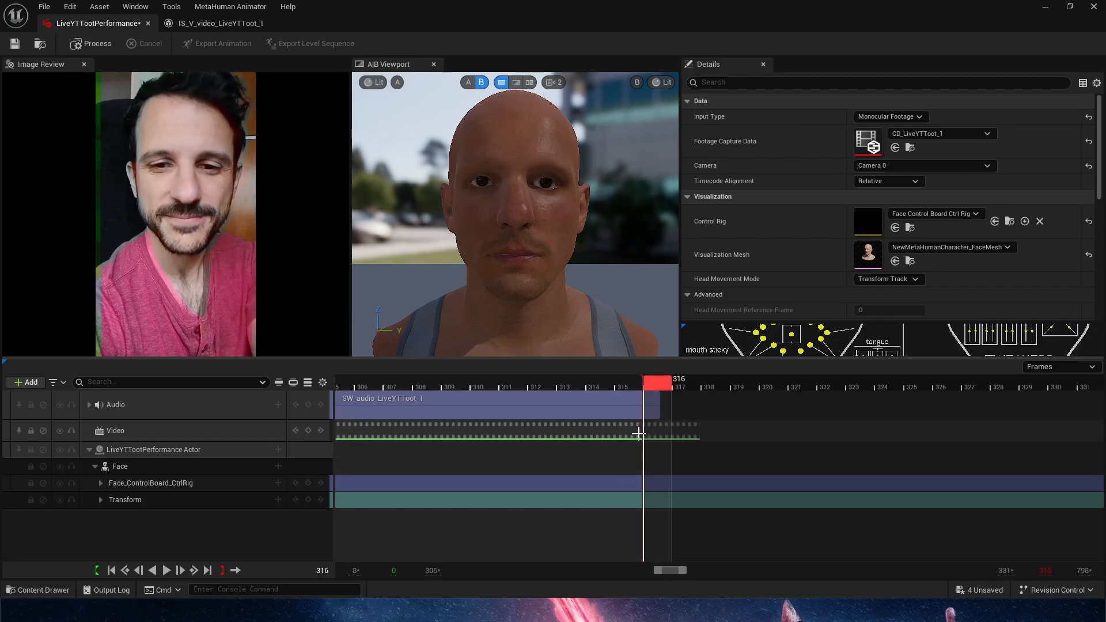
scroll(637, 435, "up", 3, "ctrl")
scroll(635, 433, "down", 1, "ctrl")
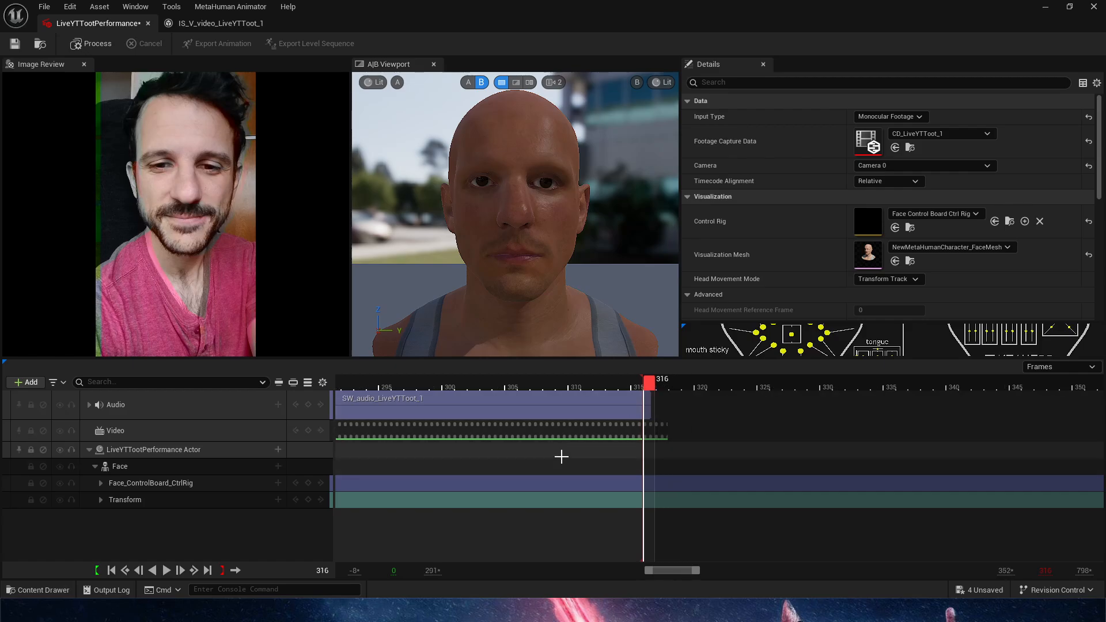
scroll(563, 454, "down", 3, "ctrl")
scroll(553, 457, "down", 3, "ctrl")
right_click_drag(547, 461, 610, 473)
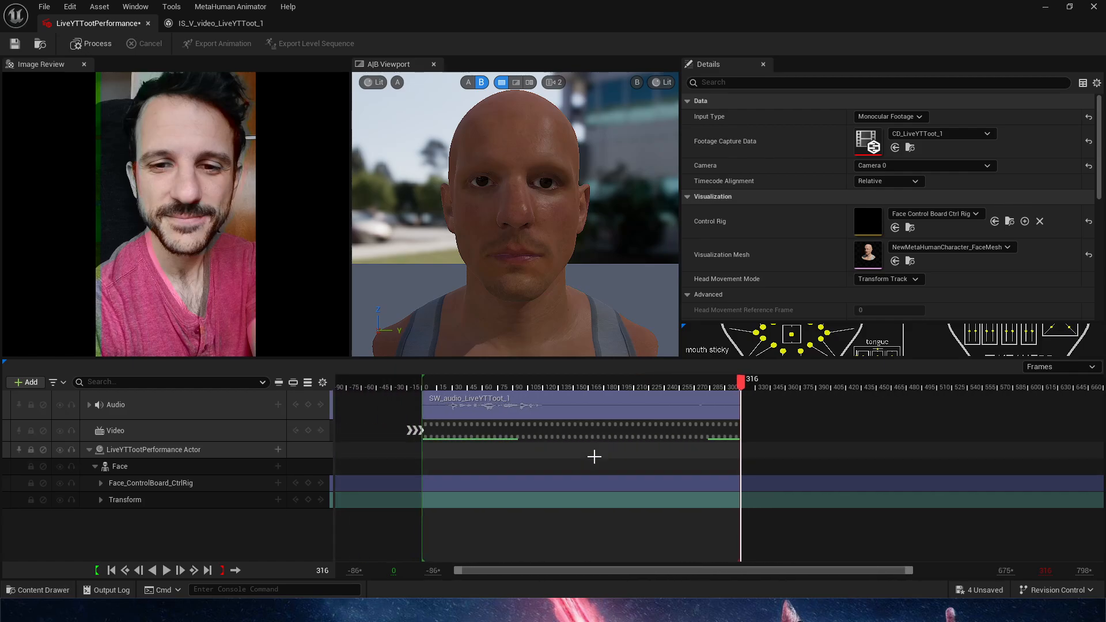
scroll(592, 458, "down", 1, "ctrl")
Process the take from frame 0 and scrub back to frame 114 to review the animated face.
left_click(530, 386)
left_click_drag(524, 394, 485, 394)
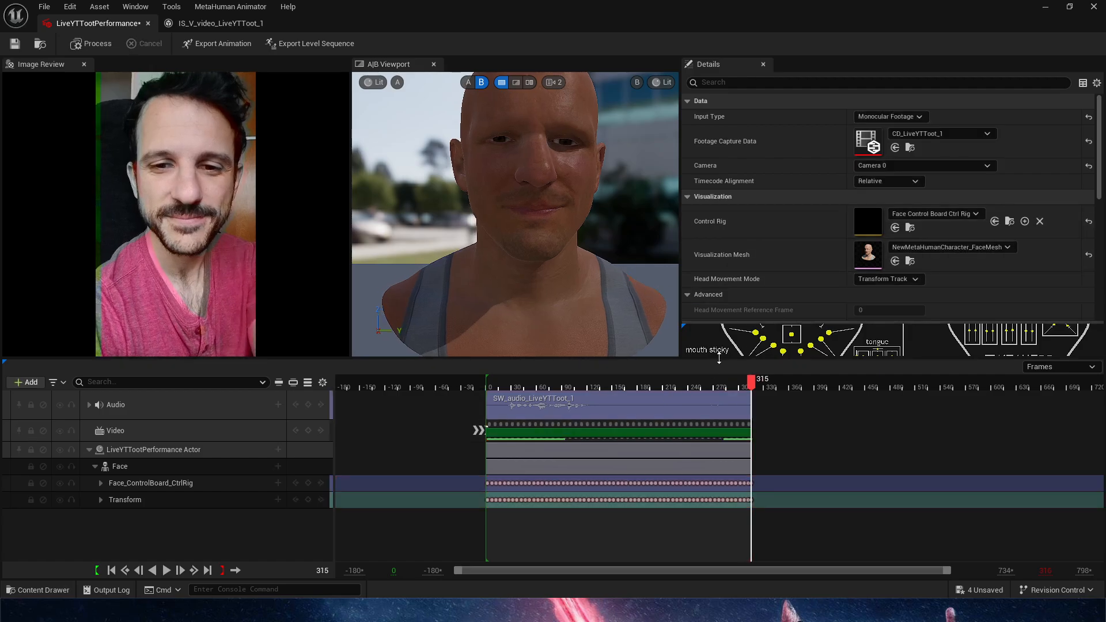
left_click_drag(691, 394, 581, 407)
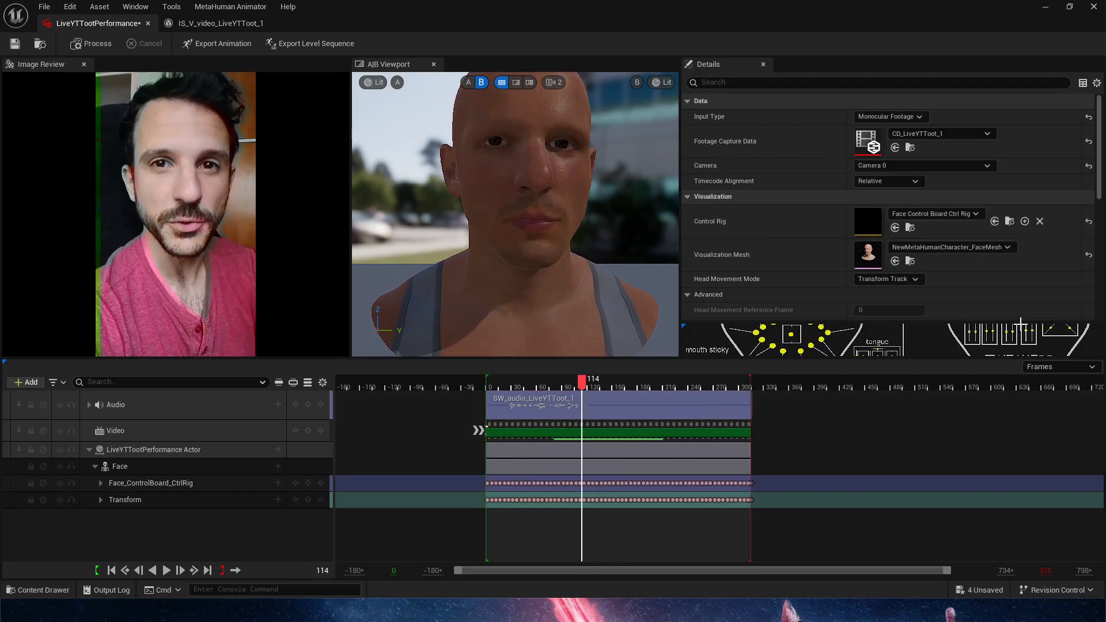
Set Head Movement Mode to Control Rig and reprocess, checking the head motion.
left_click(894, 278)
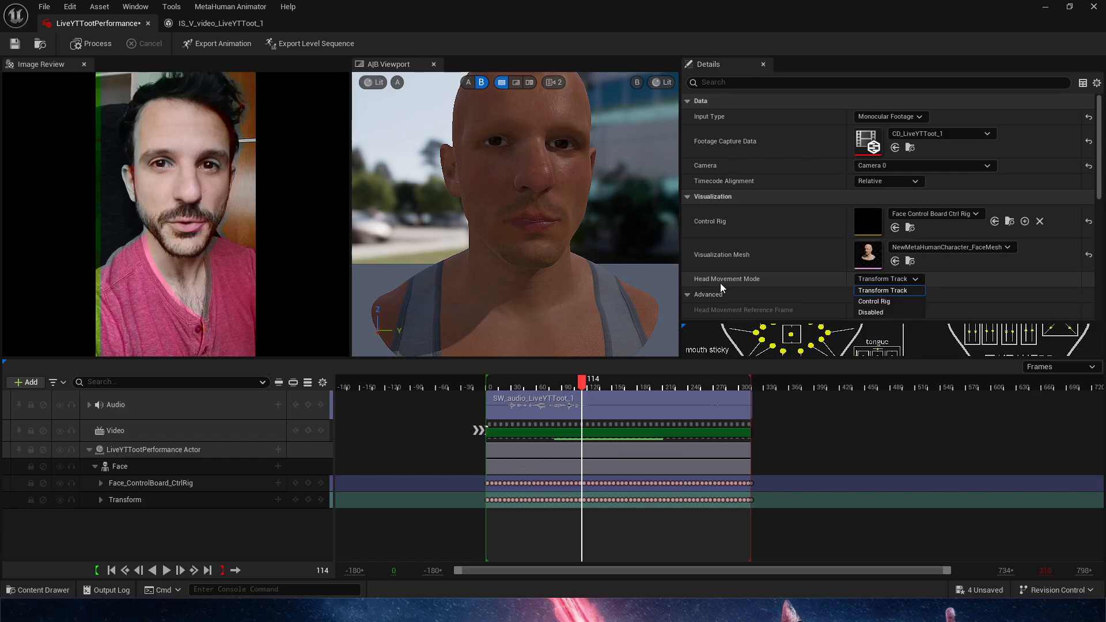
left_click(870, 300)
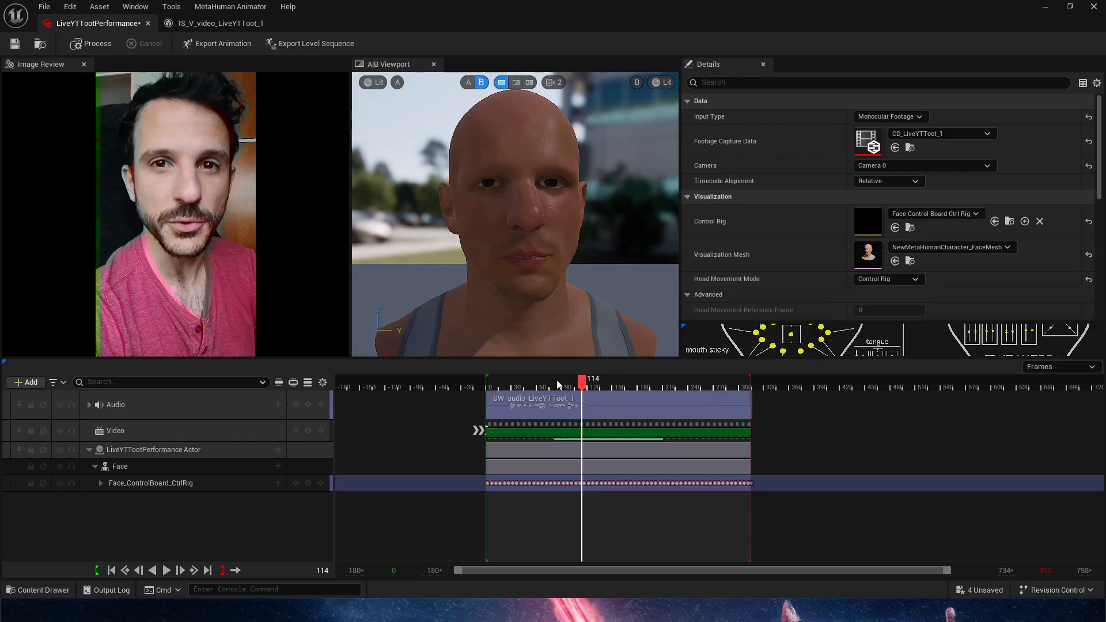
mouse_move(559, 385)
left_mouse_down()
mouse_move(486, 386)
mouse_move(726, 389)
mouse_move(487, 390)
left_mouse_up()
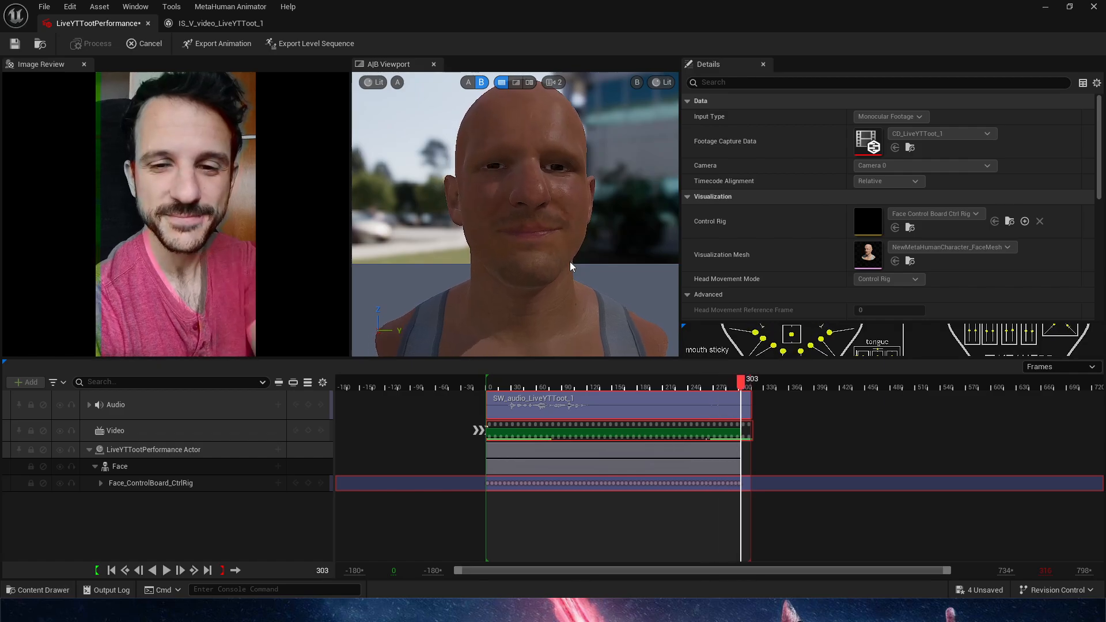
Play the take from around frame 110 to review, then return the playhead near the start.
left_click(584, 385)
key("space")
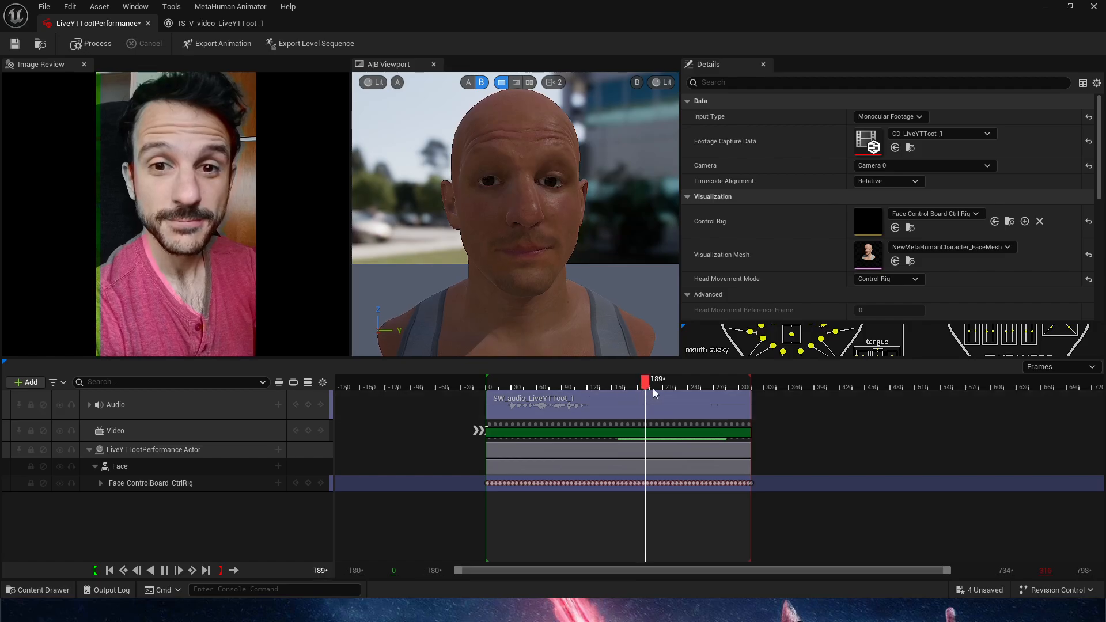
left_click(597, 385)
left_click(491, 386)
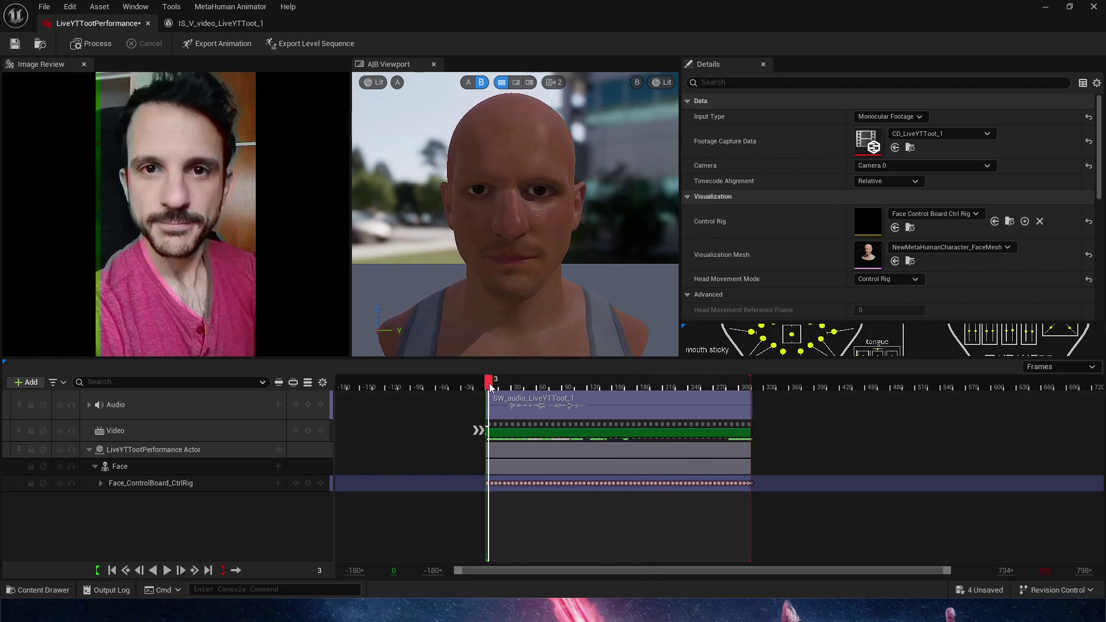
Export the performance as level sequence LS_LiveYTTootPerformance in the LiveYTToot_1 folder.
left_click(297, 43)
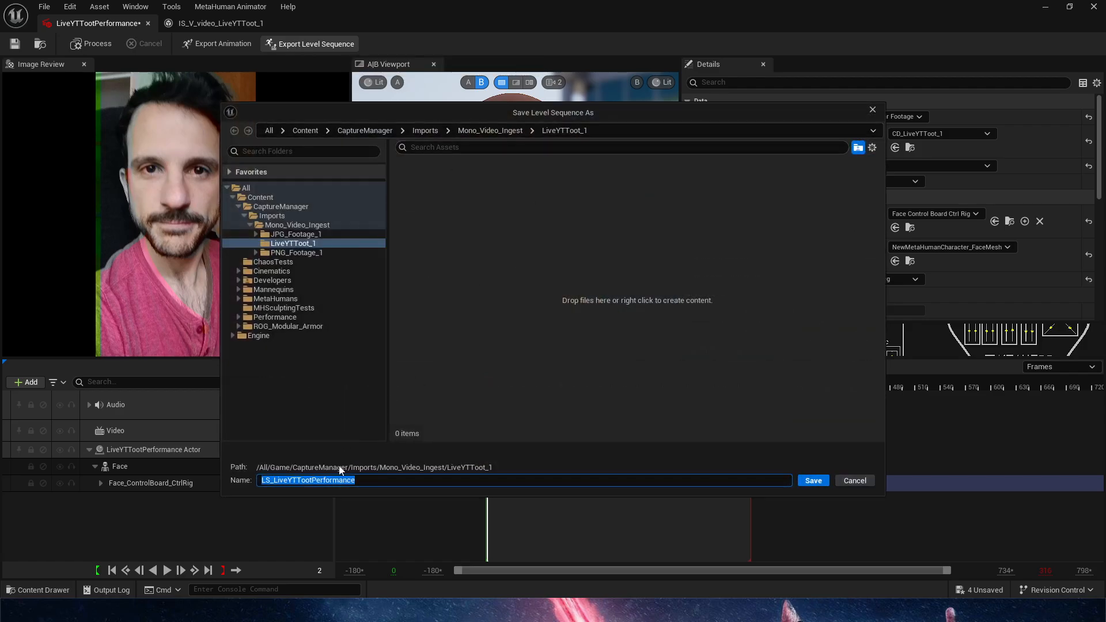
left_click(813, 481)
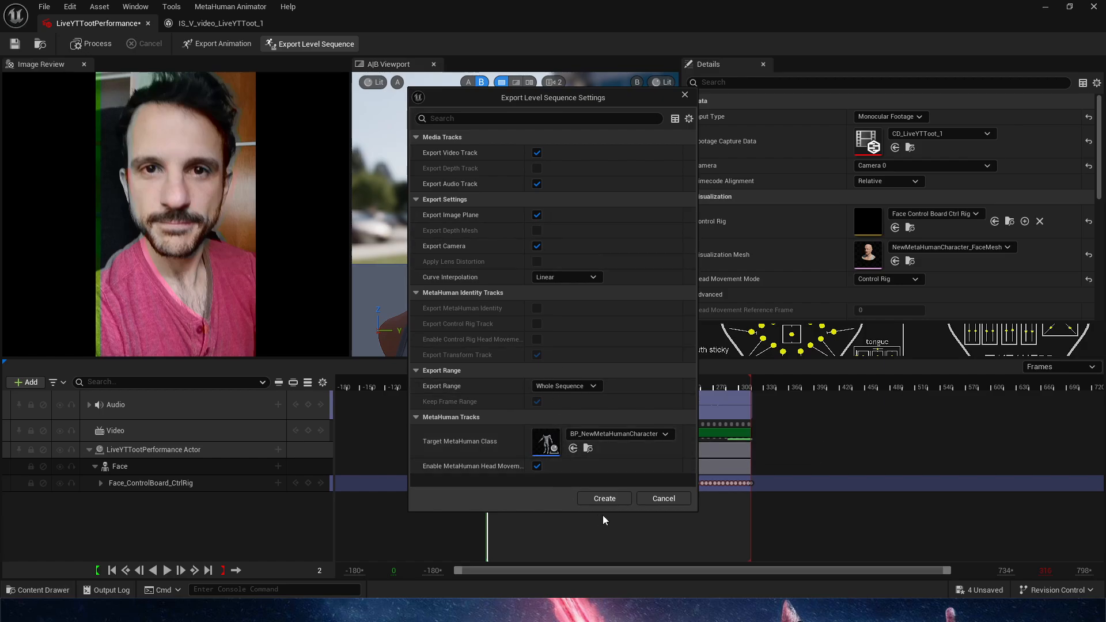
left_click(604, 499)
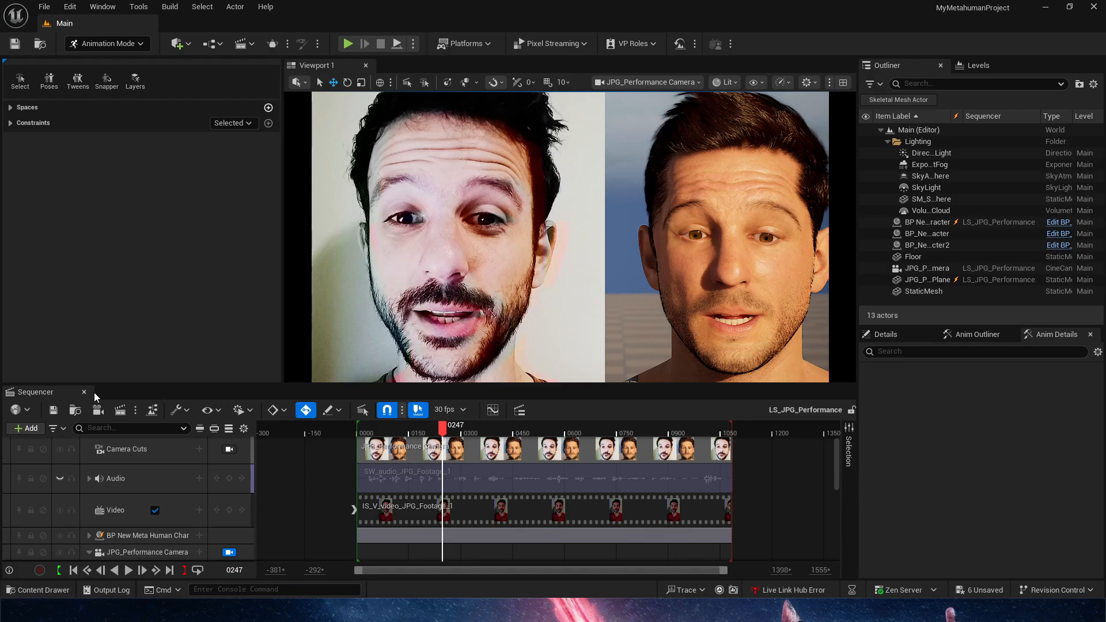
left_click(84, 392)
Locate LS_LiveYTTootPerformance in the LiveYTToot_1 folder and open it in Sequencer.
key("ctrl+space")
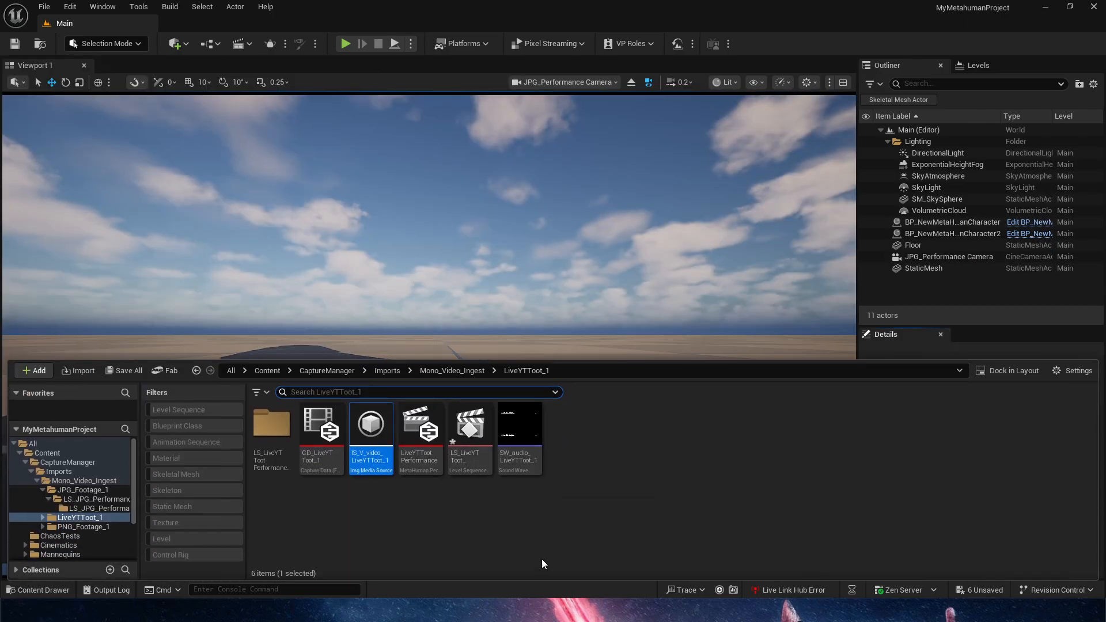
left_click(449, 370)
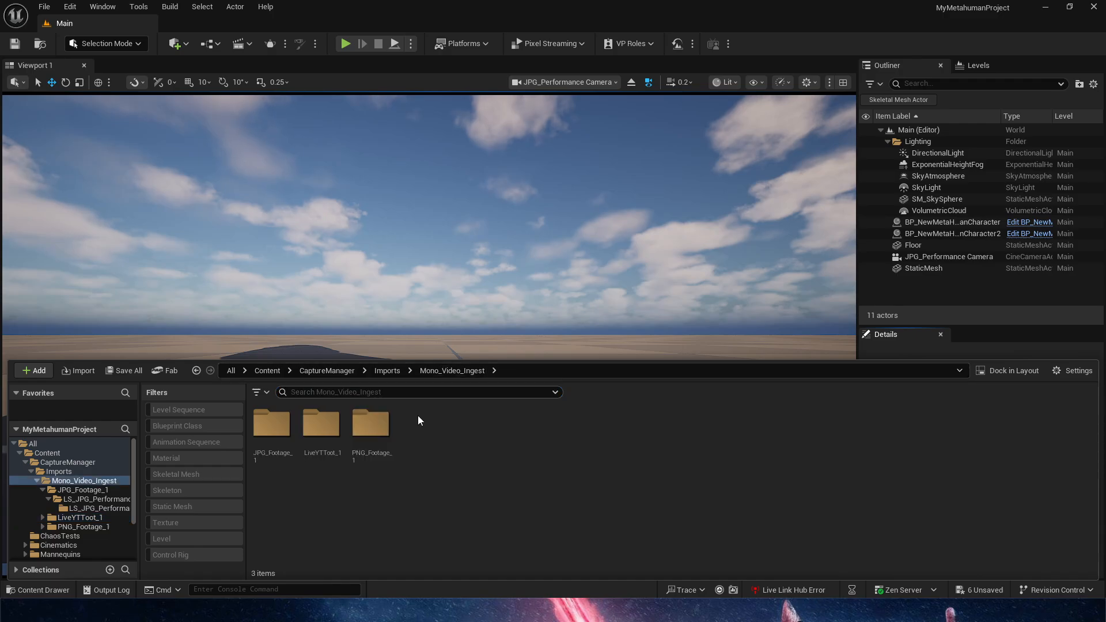
double_click(339, 470)
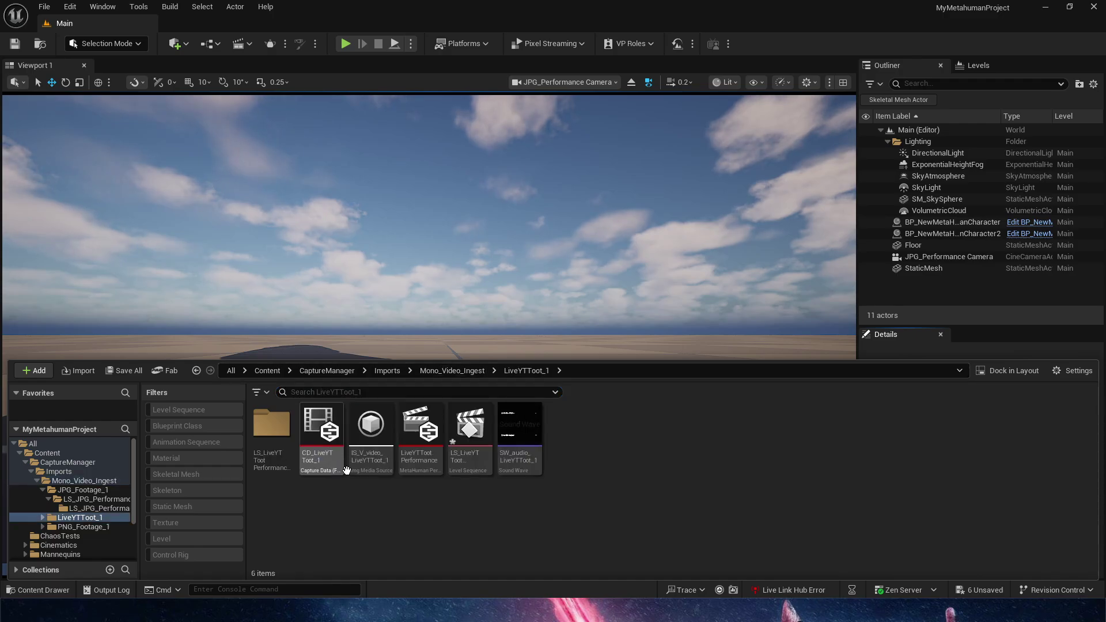
double_click(480, 442)
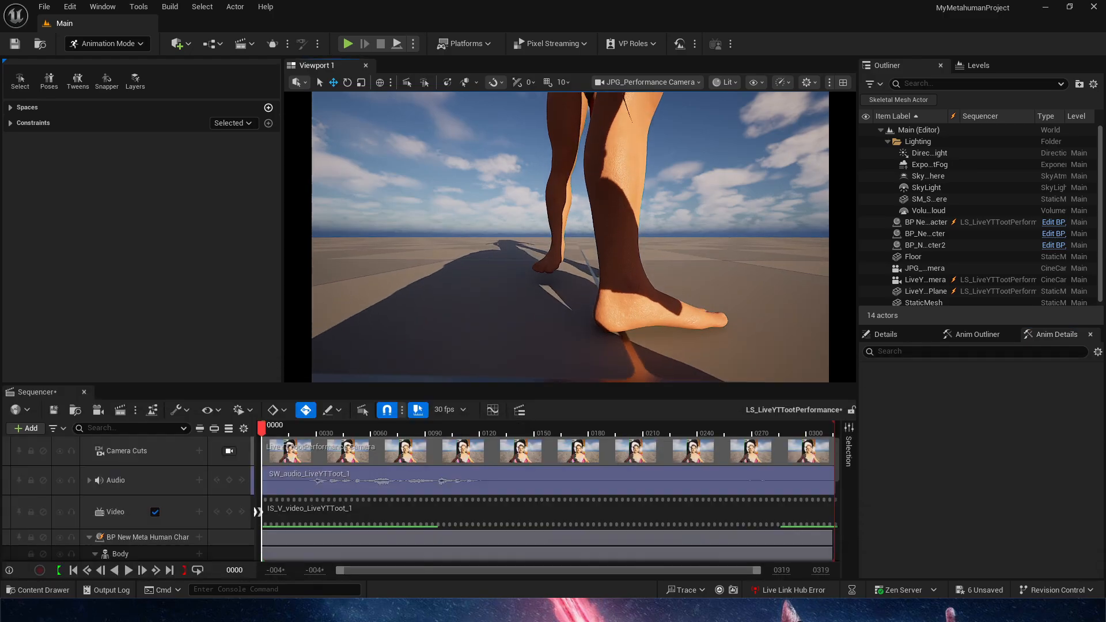
View the sequence through Camera Cuts and scrub to preview the performance.
left_click(229, 449)
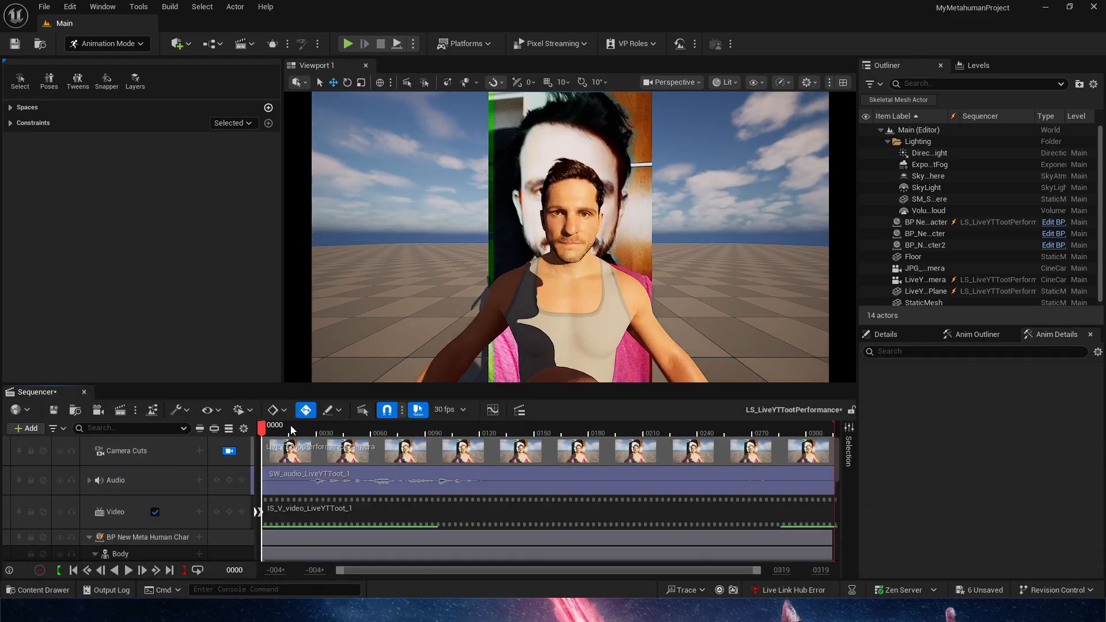
left_click_drag(291, 430, 730, 430)
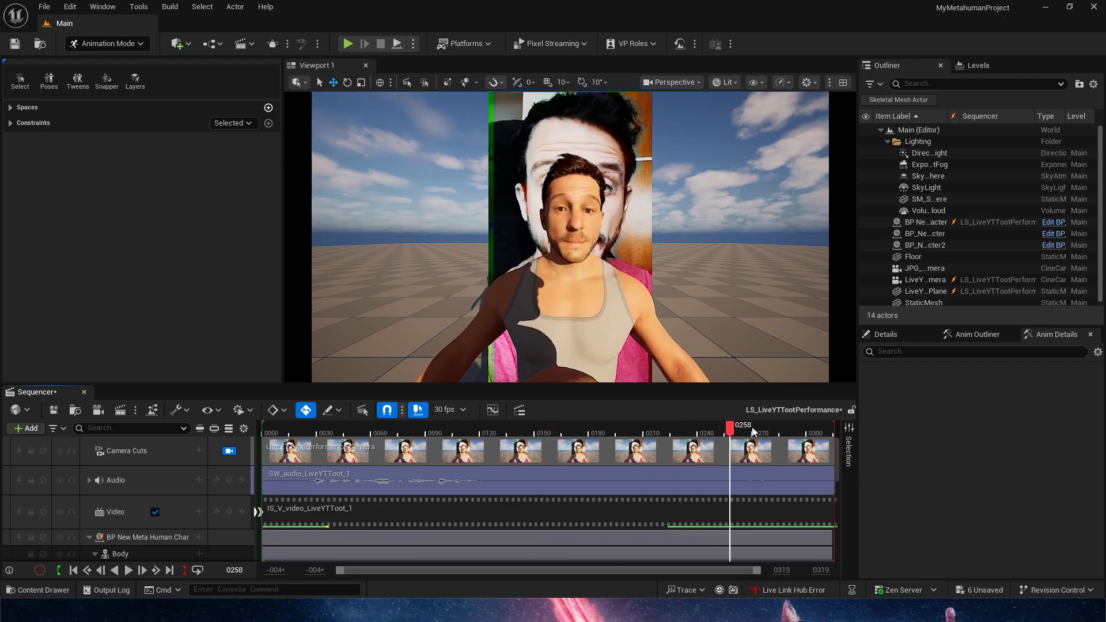
left_click(346, 429)
scroll(525, 437, "down", 3, "ctrl")
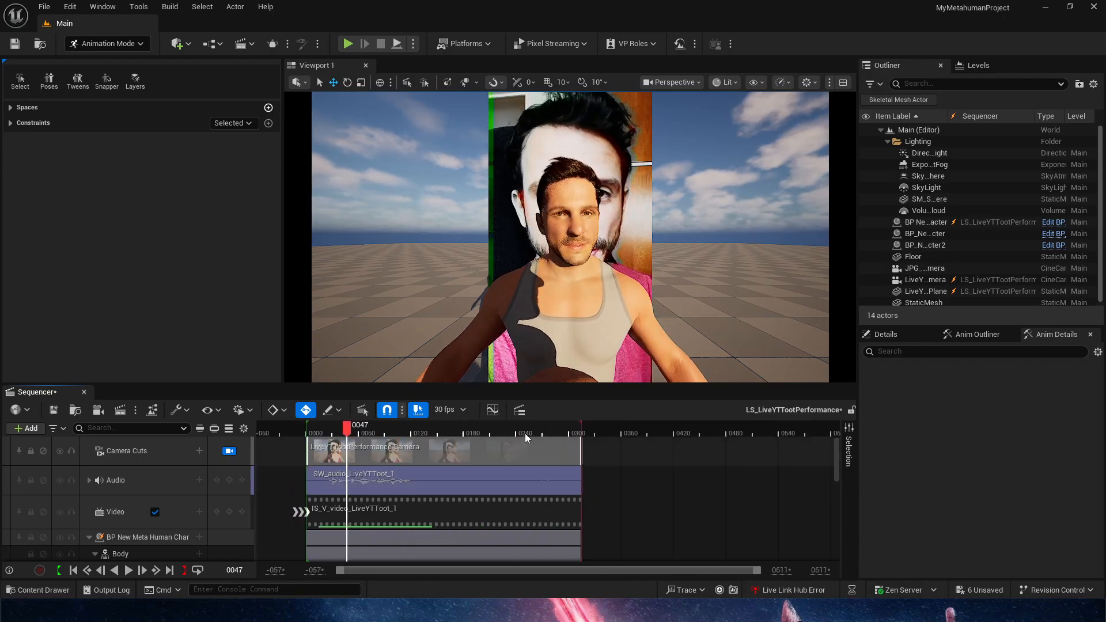
mouse_move(526, 438)
left_mouse_down()
mouse_move(580, 434)
mouse_move(397, 429)
left_mouse_up()
Slide the source video plane along Y to about -43 so it sits beside the MetaHuman.
left_click(617, 233)
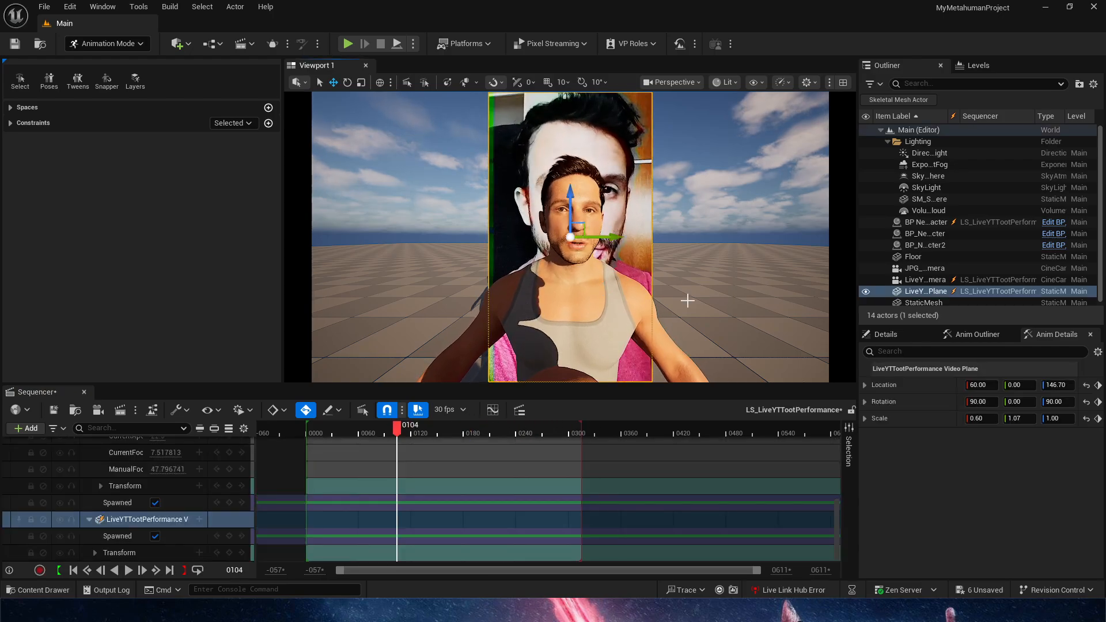
left_click_drag(609, 236, 497, 236)
scroll(190, 467, "down", 3)
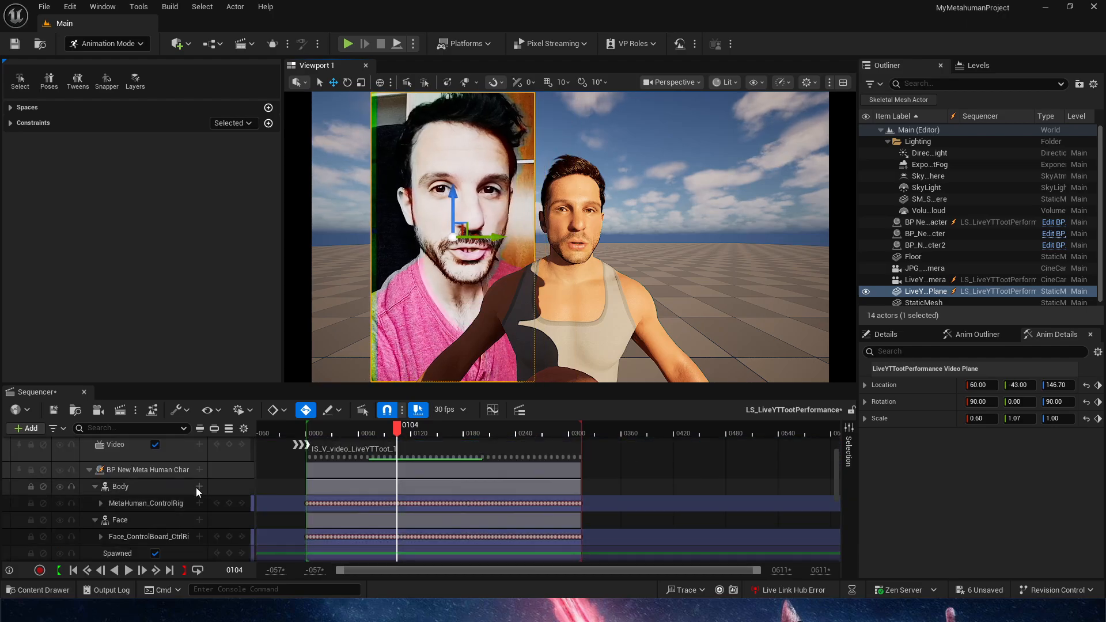
left_click(89, 471)
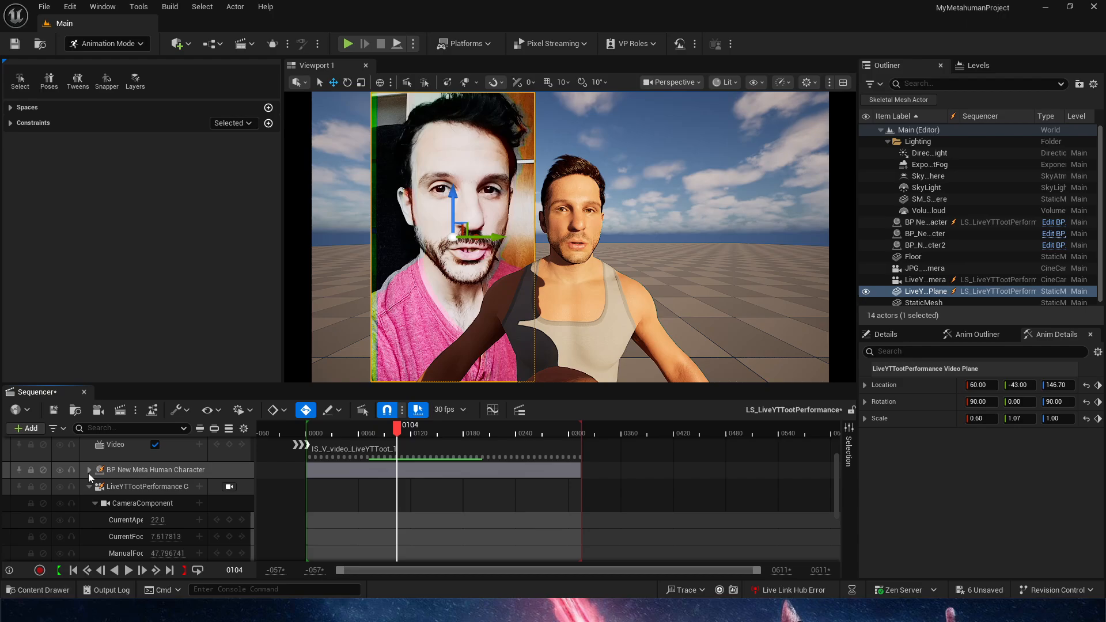
Look through the LiveYTTootPerformance camera and set its CurrentFocalLength to 85.
left_click(229, 486)
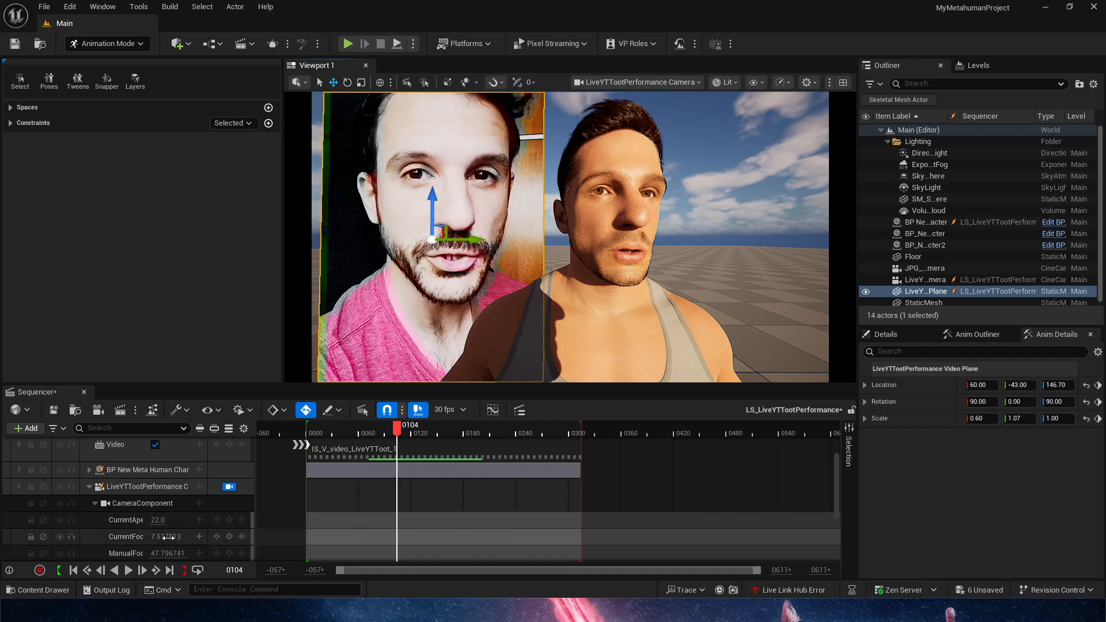
scroll(170, 554, "down", 1)
left_click(166, 517)
type("8")
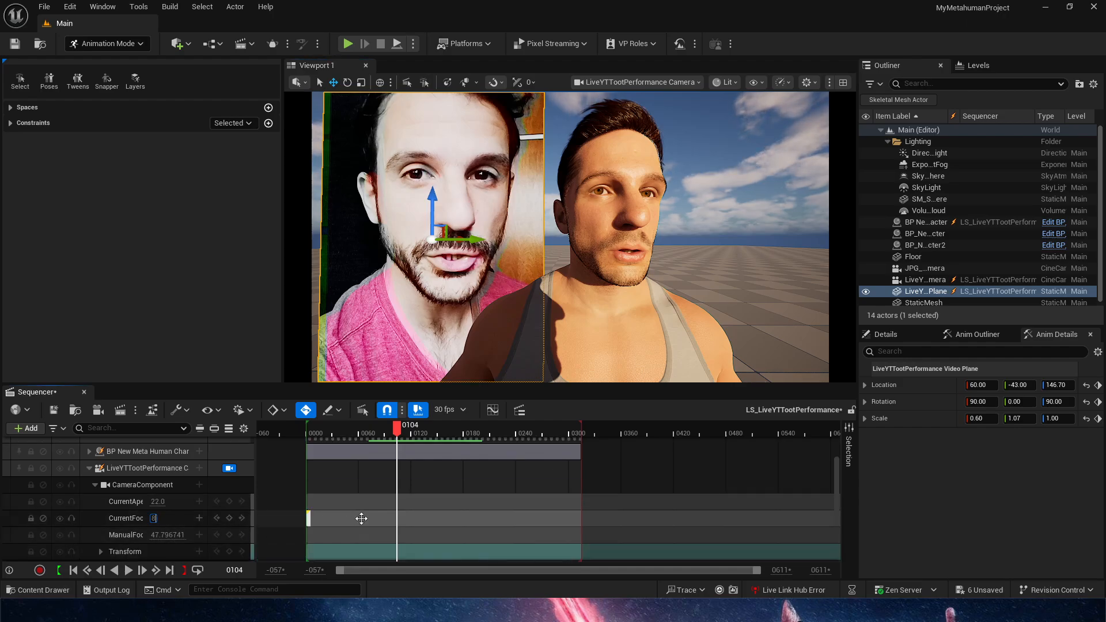
type("5")
key("Return")
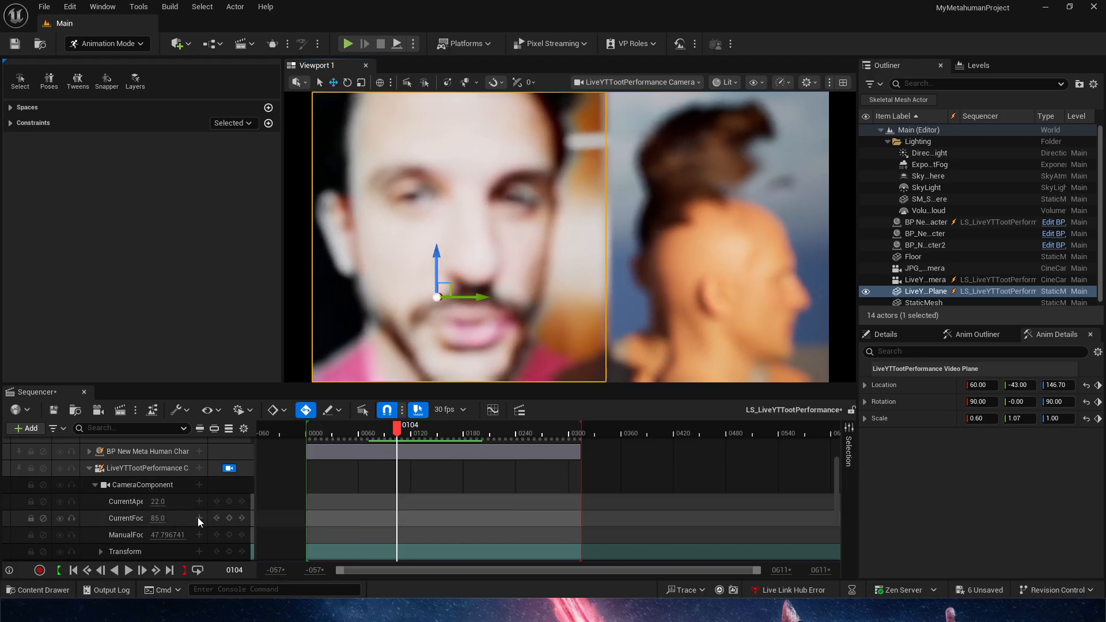
left_click_drag(173, 518, 138, 518)
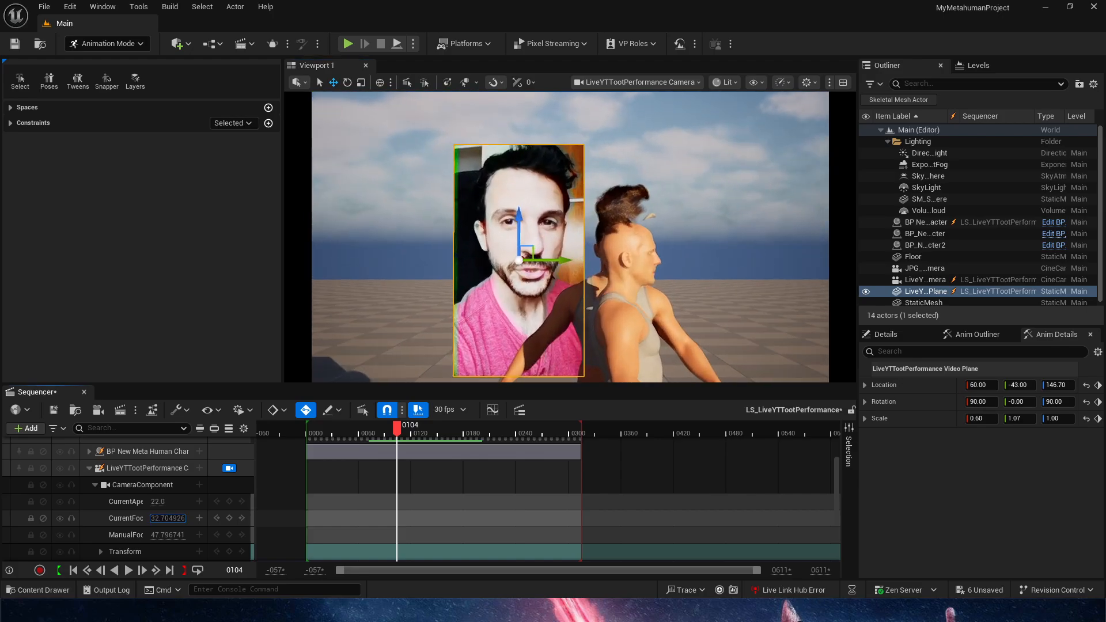
left_click(169, 518)
type("5")
key("Return")
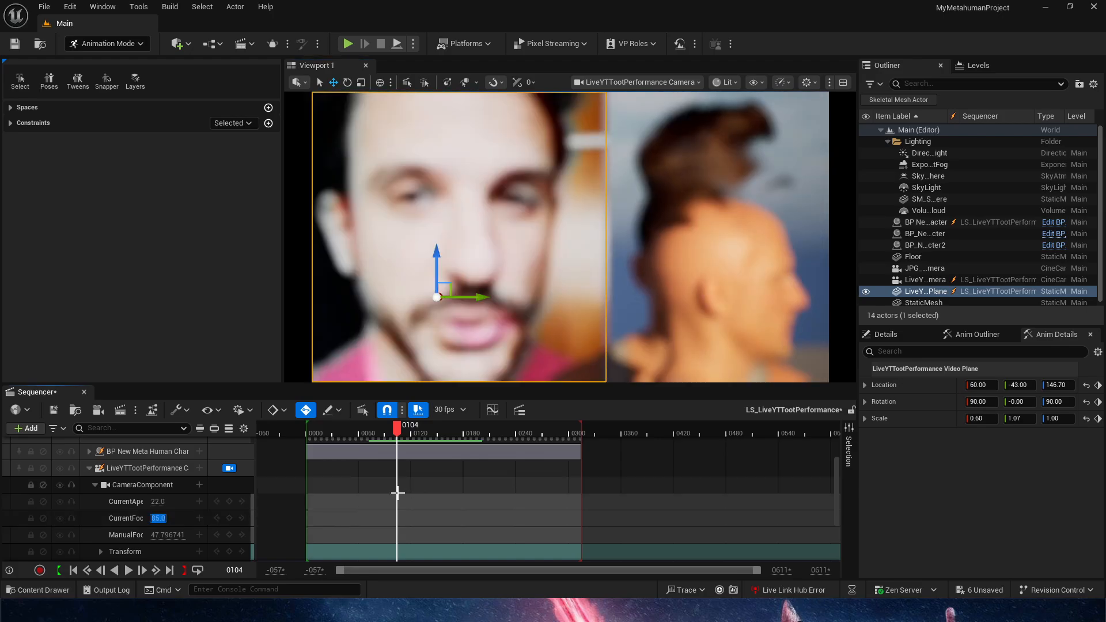
Set the camera's ManualFocusDistance to about 202 so both faces are sharp.
left_click(169, 536)
key("Return")
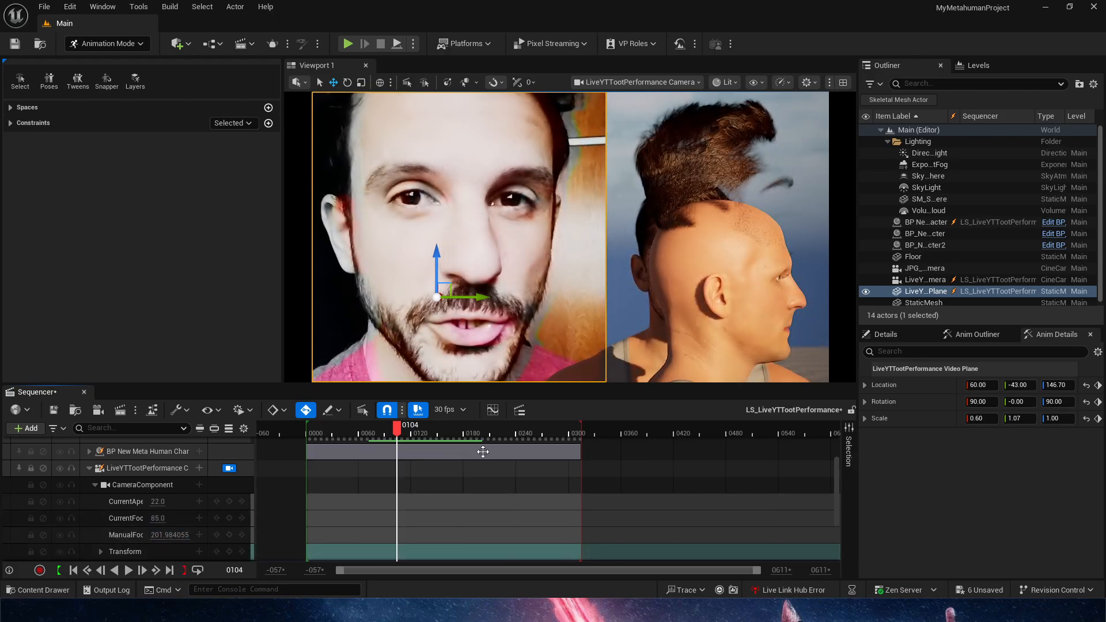
Save the level sequence and lock the viewport to the performance camera again.
left_click(230, 468)
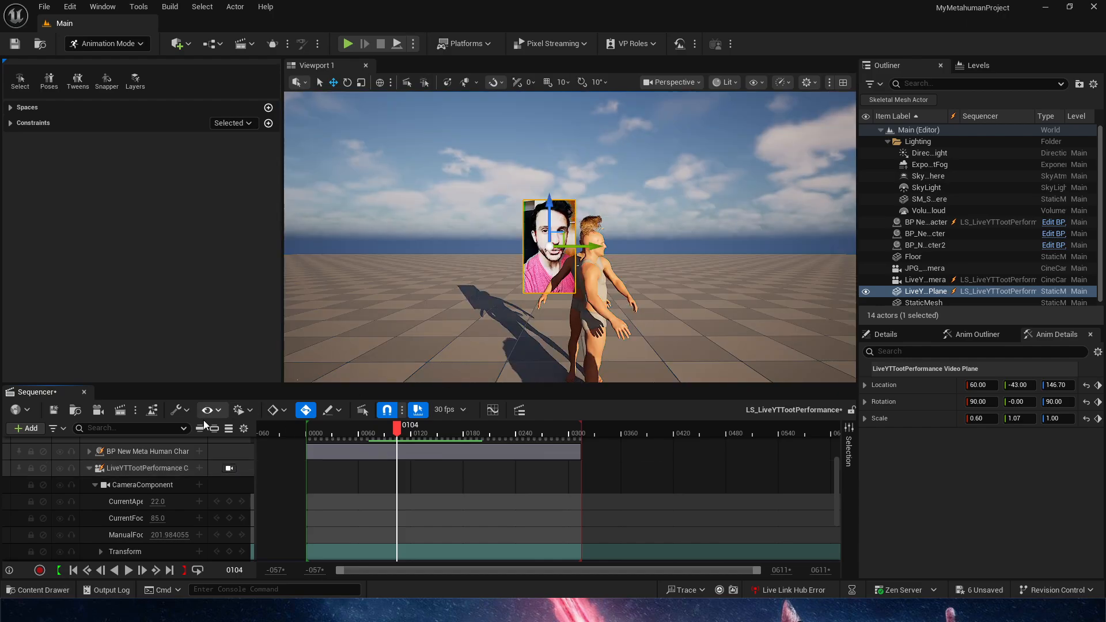
left_click(55, 414)
scroll(83, 472, "down", 2)
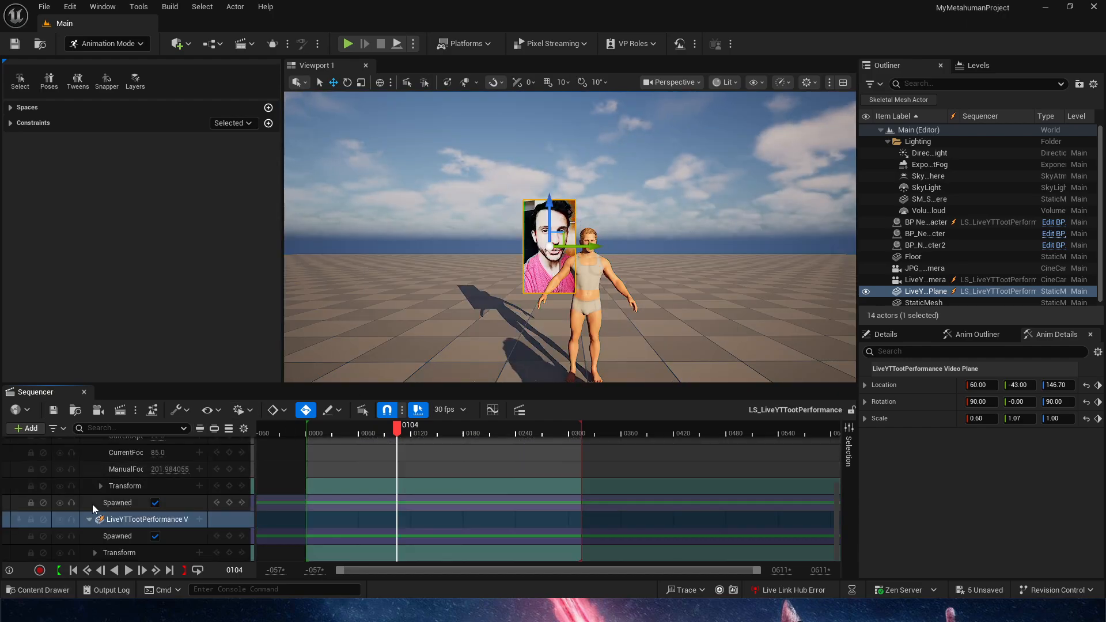
scroll(218, 480, "up", 3)
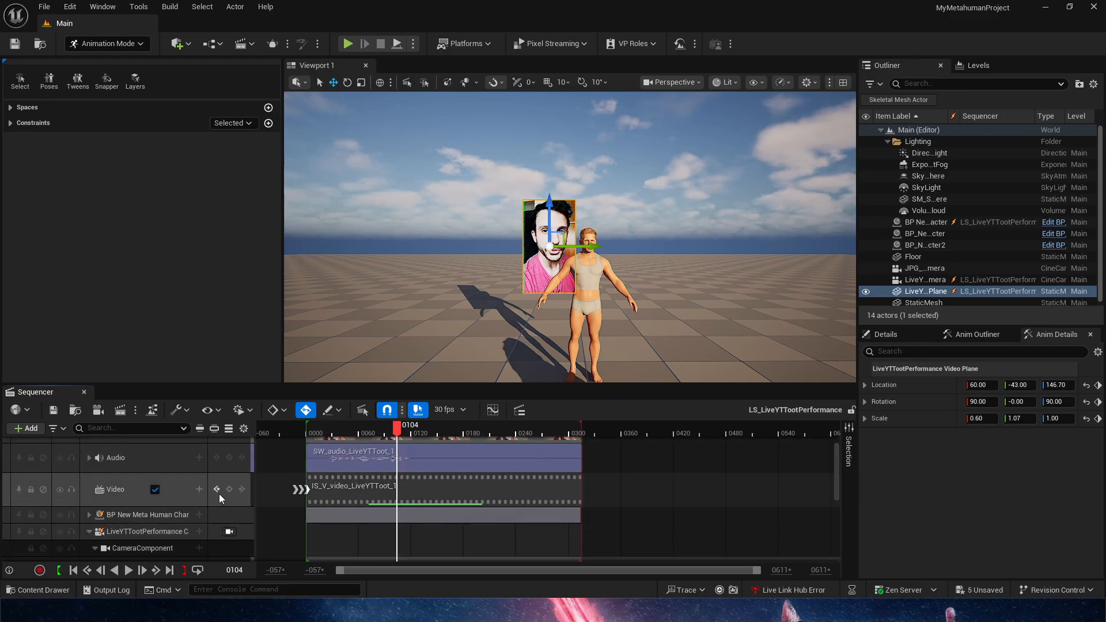
left_click(228, 531)
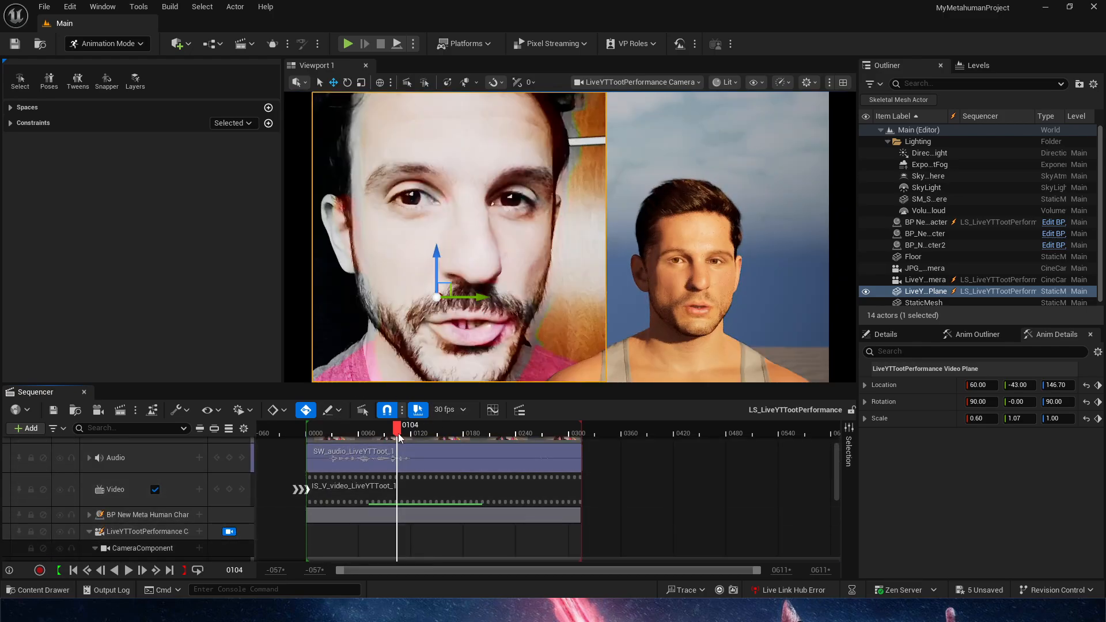
Scrub and play back the sequence at several frames to compare the MetaHuman with the video.
mouse_move(396, 427)
left_mouse_down()
mouse_move(458, 435)
mouse_move(338, 437)
left_mouse_up()
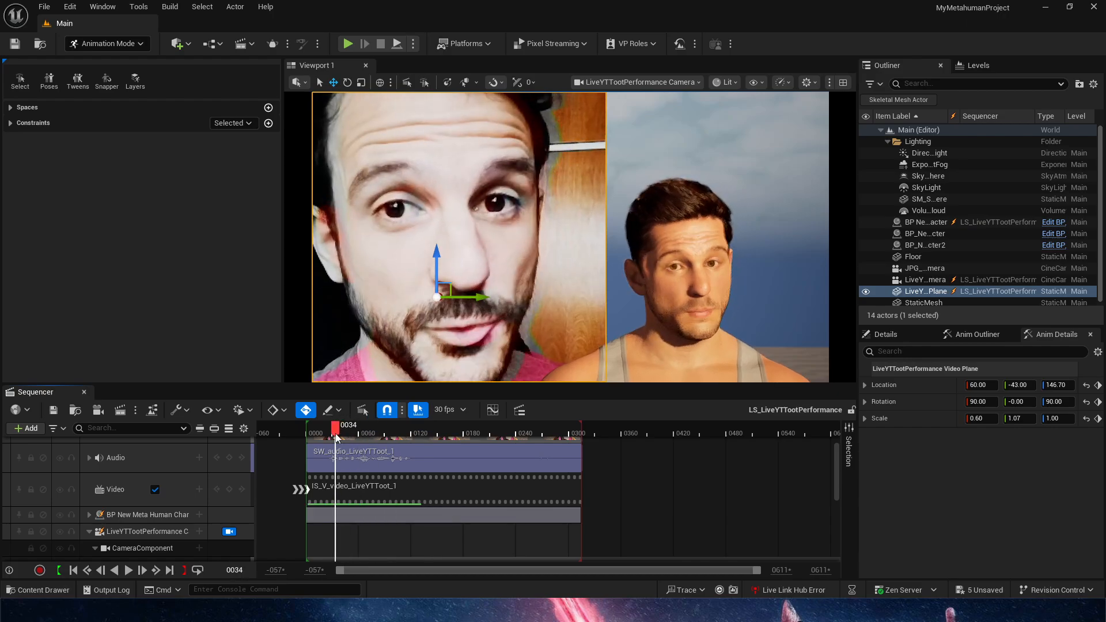
key("space")
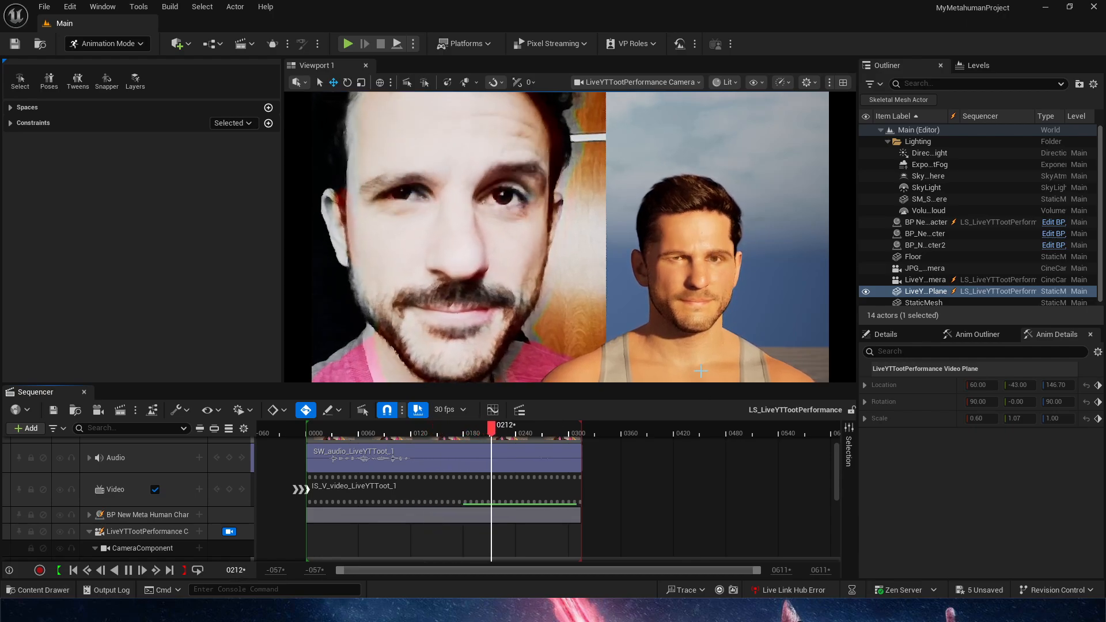
left_click(538, 433)
left_click(350, 432)
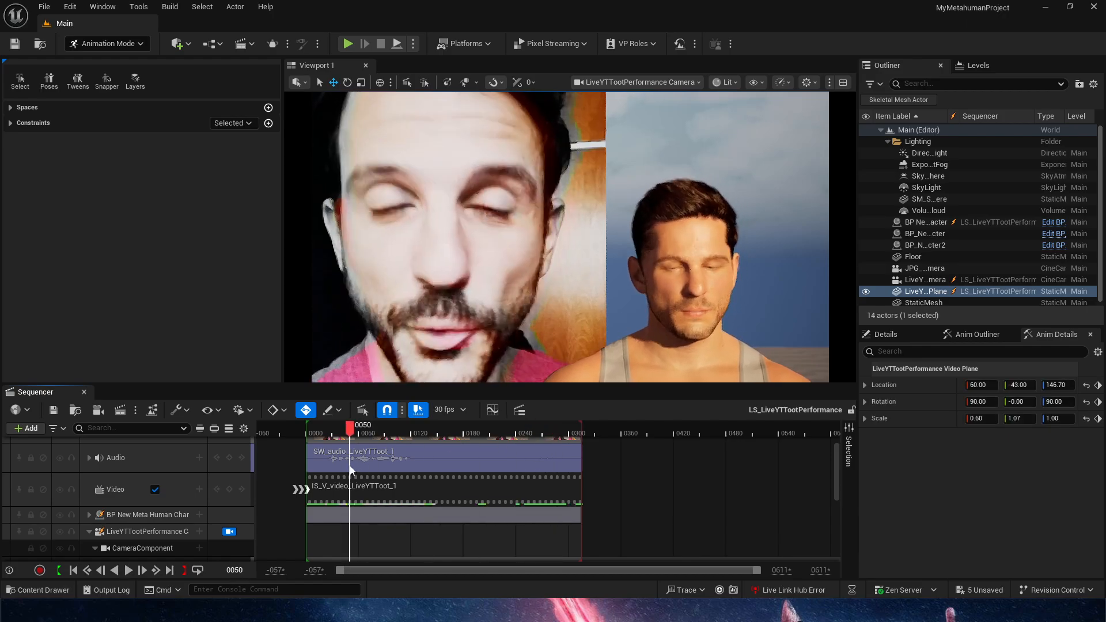
key("space")
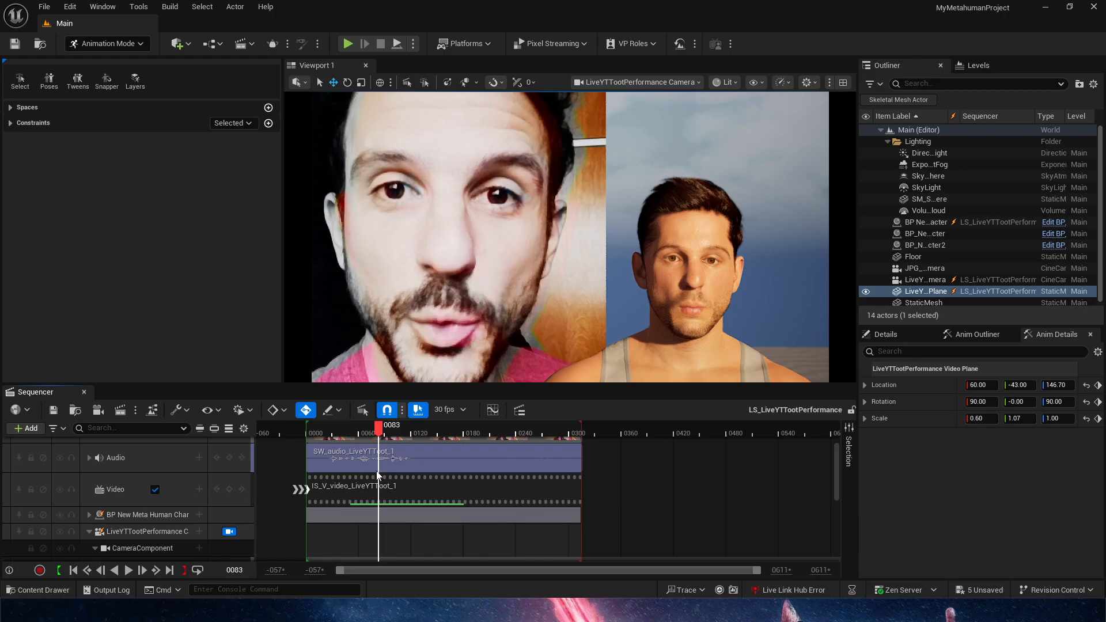
key("space")
Save all unsaved packages and scrub the sequence to check the facial animation against the video.
left_click(53, 410)
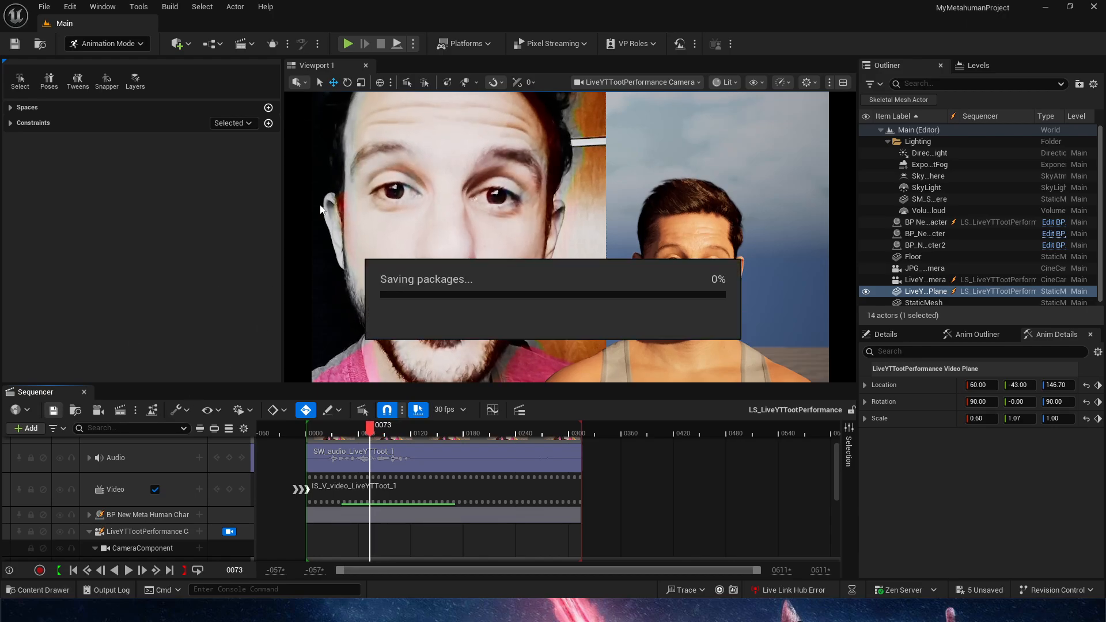
left_click(770, 335)
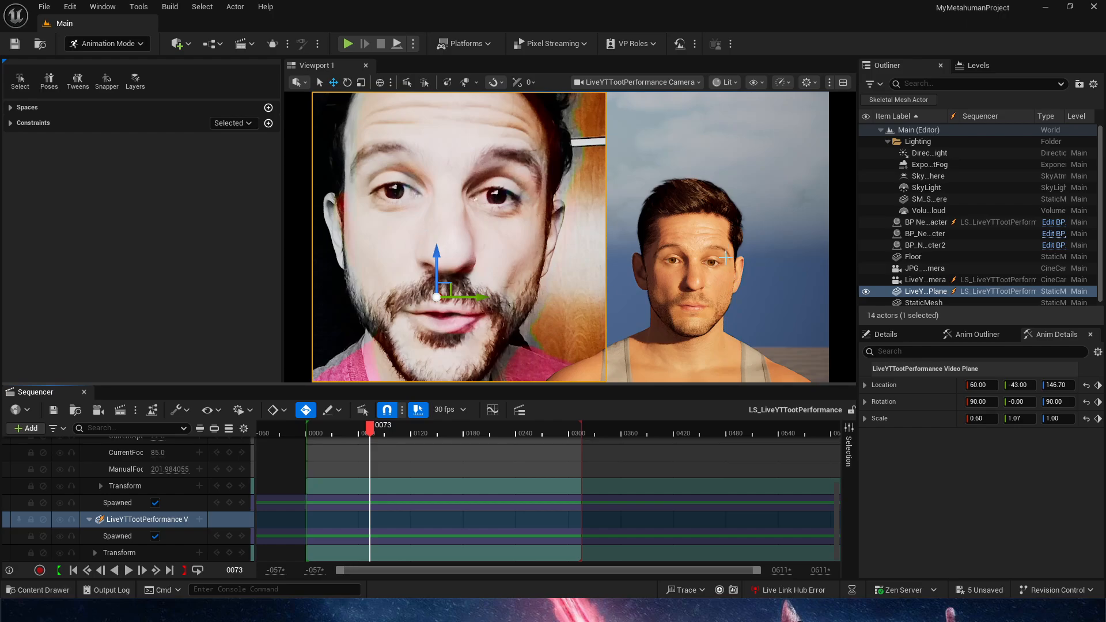
mouse_move(394, 427)
left_mouse_down()
mouse_move(530, 439)
mouse_move(337, 461)
mouse_move(332, 450)
left_mouse_up()
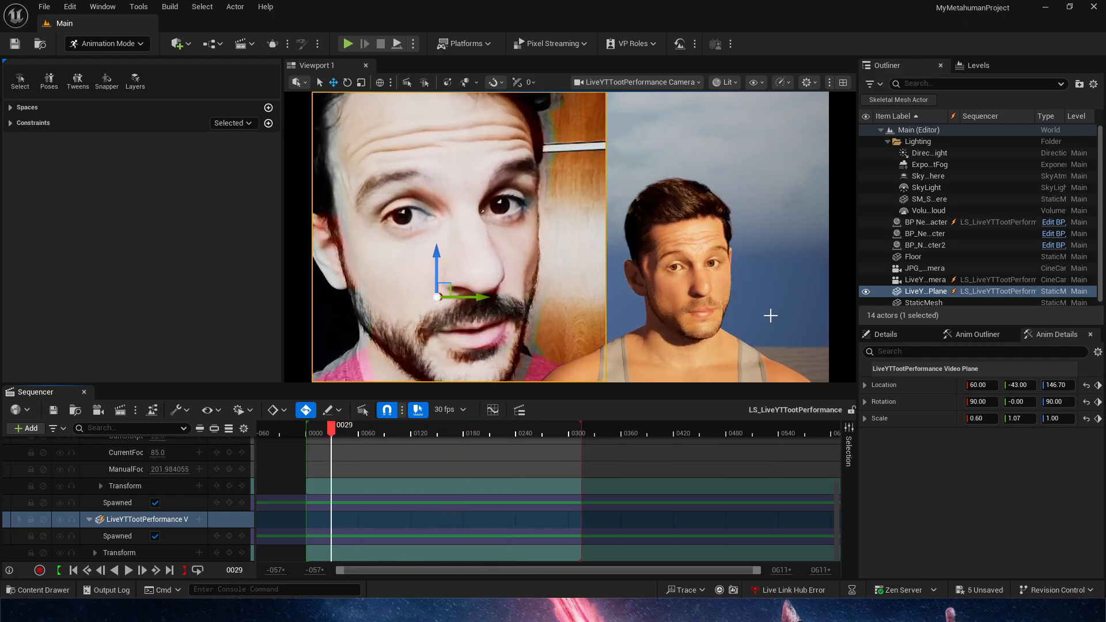